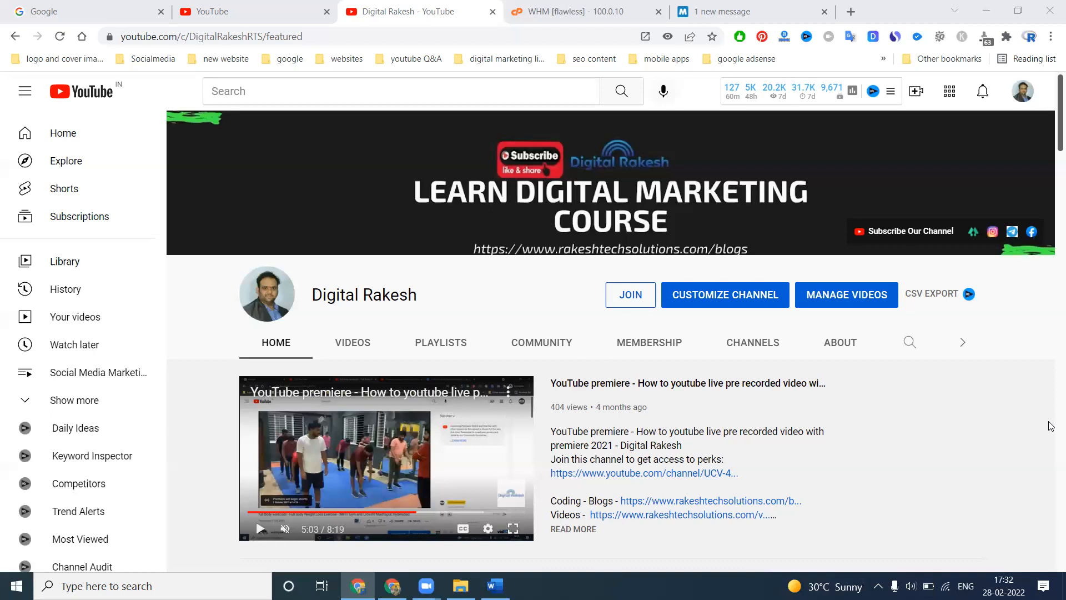
Open MilesWeb's Linux Shared Hosting page and compare the Solo, Prime and Multi plans
left_click(744, 6)
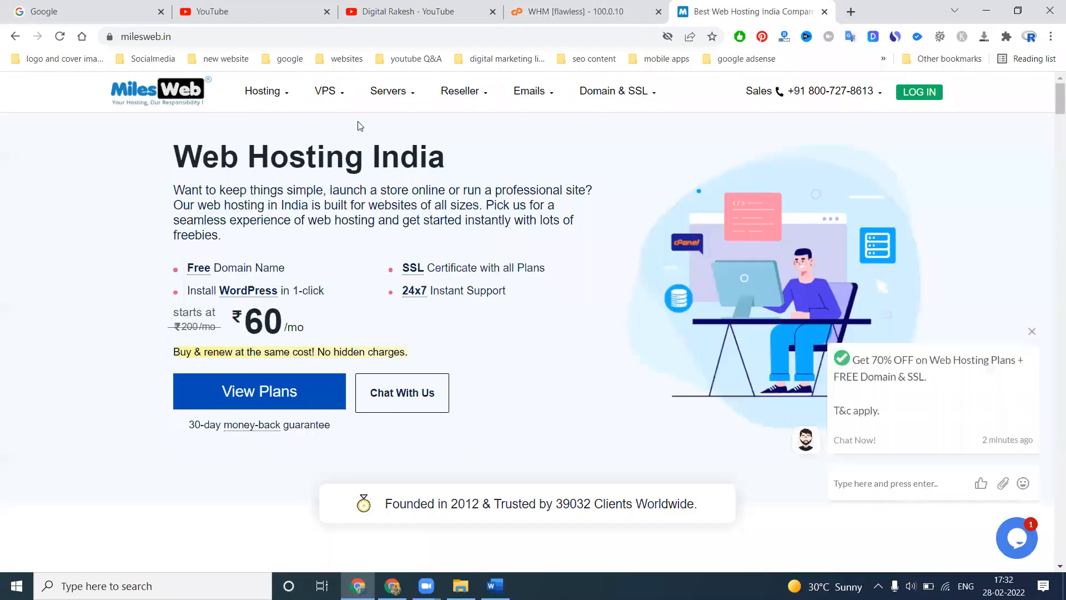
mouse_move(273, 95)
left_click(272, 143)
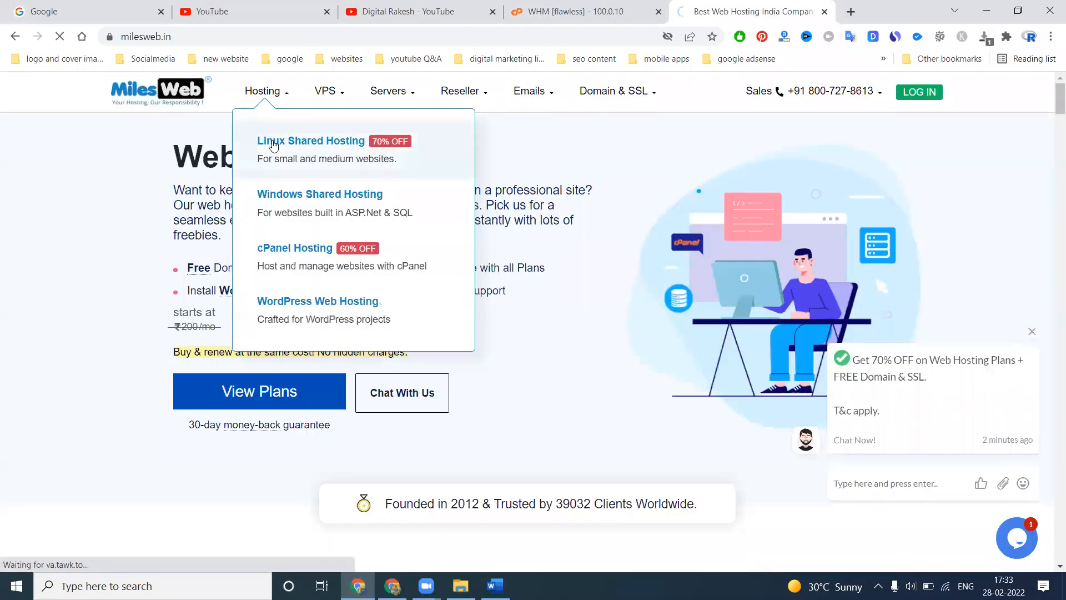
scroll(324, 206, "down", 10)
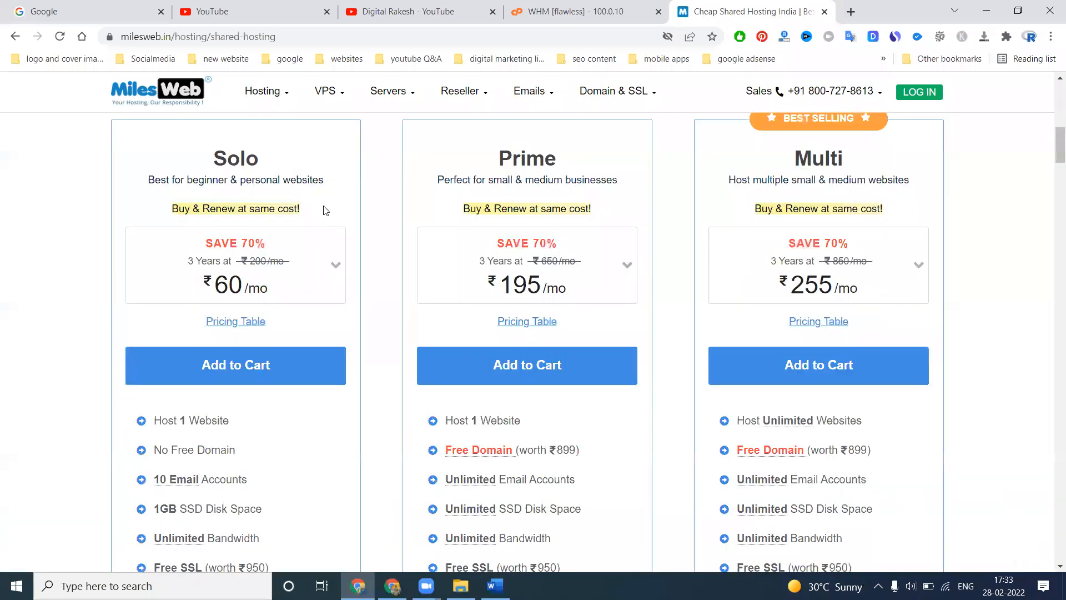
scroll(324, 208, "down", 4)
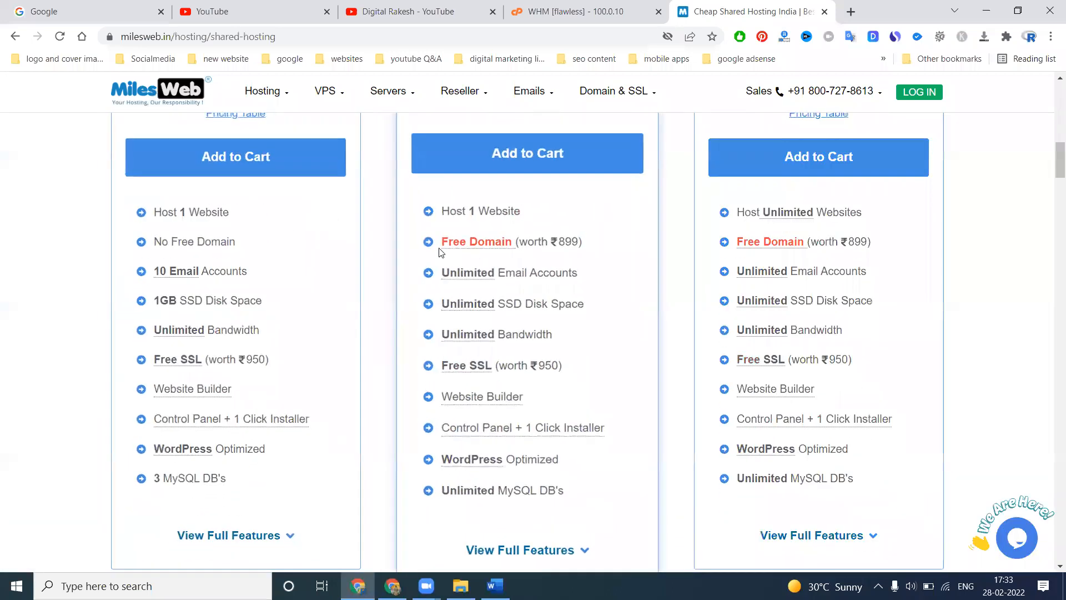
mouse_move(498, 428)
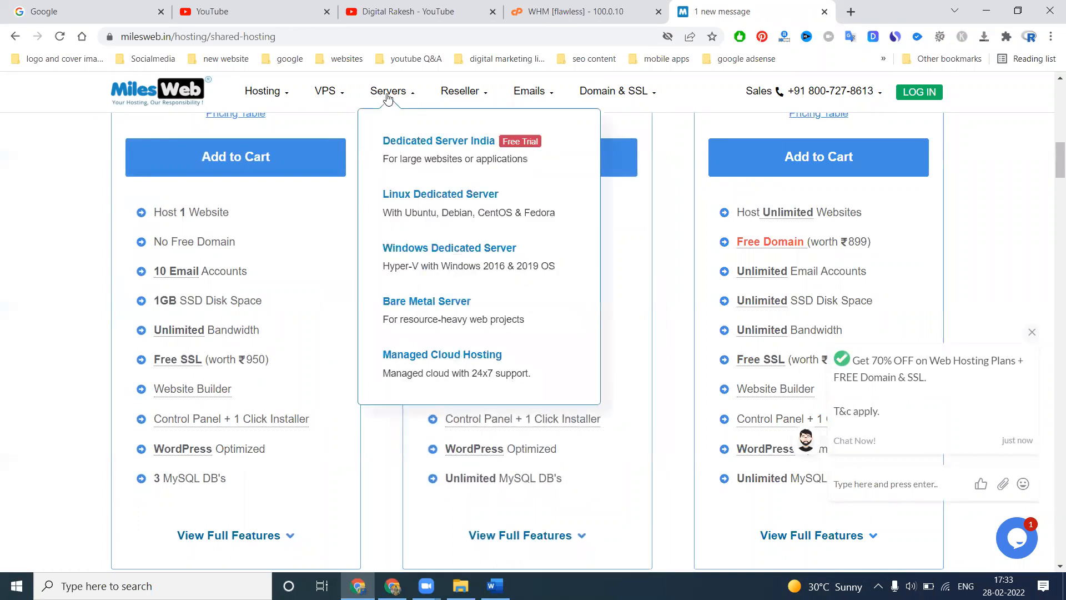
Open MilesWeb's Linux Reseller Hosting page and review the pricing and features of the Micro, Startup, Grow and Expand plans
mouse_move(447, 99)
left_click(460, 141)
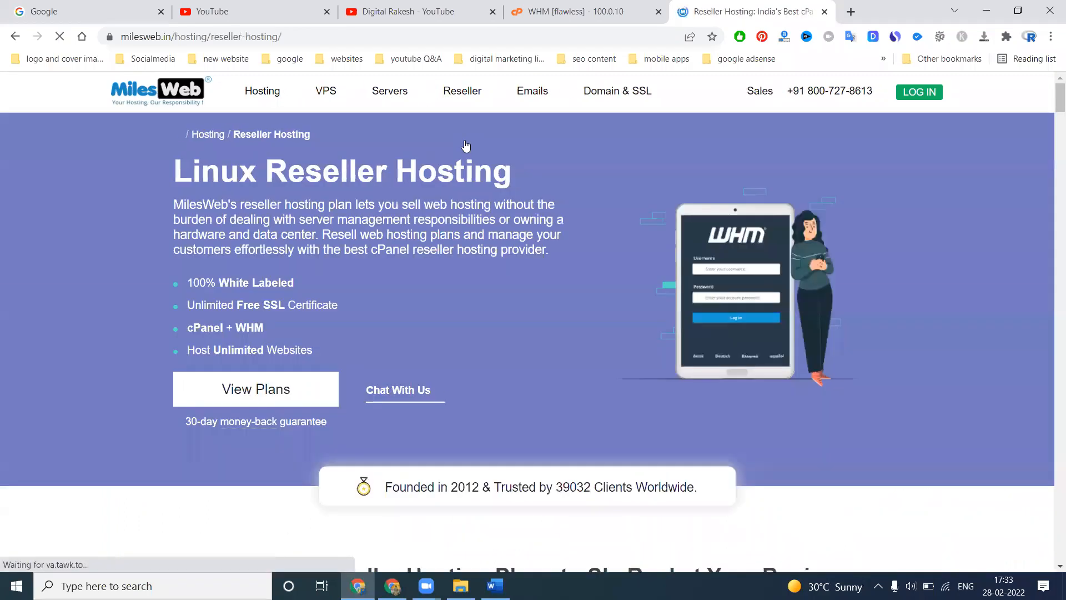
scroll(465, 146, "down", 9)
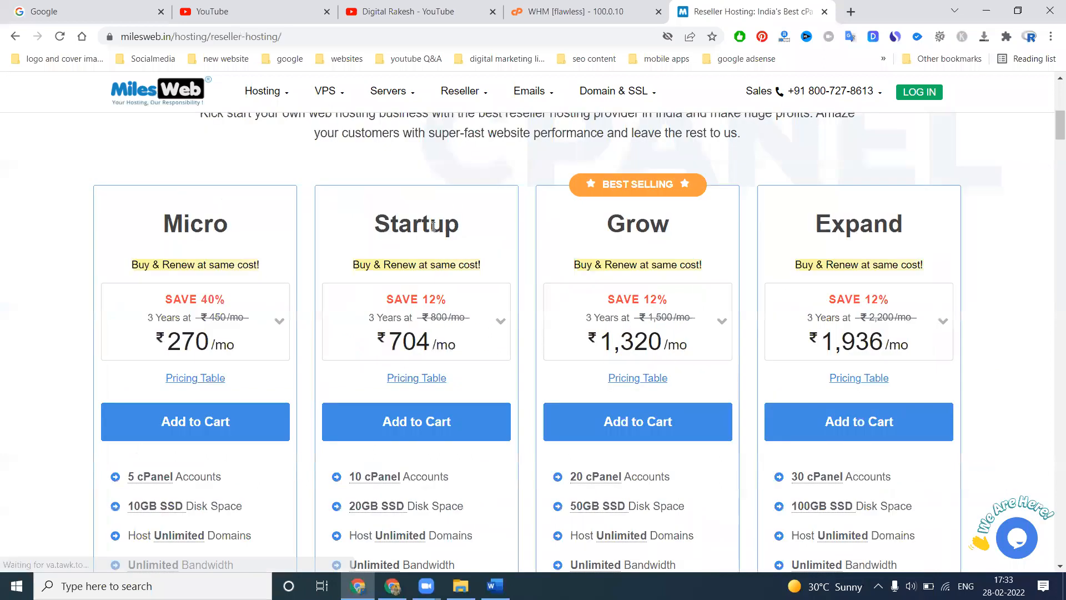
scroll(278, 300, "down", 5)
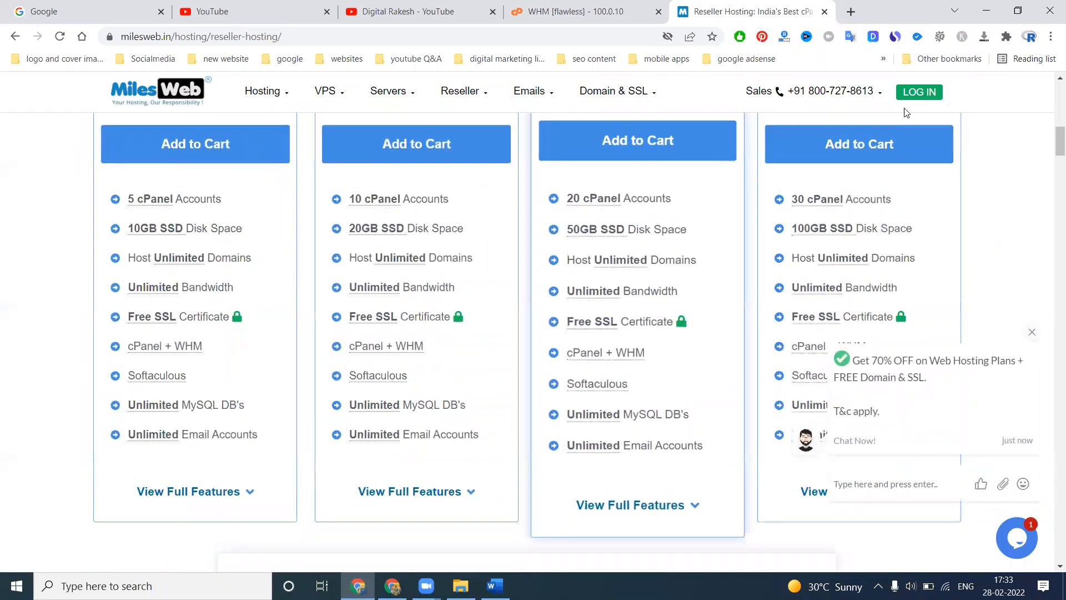
View the WHM login page at southreelnews.com/whm in a new incognito window, and close that window
left_click(1050, 37)
left_click(976, 93)
type("sou")
key("Right")
type("/whm")
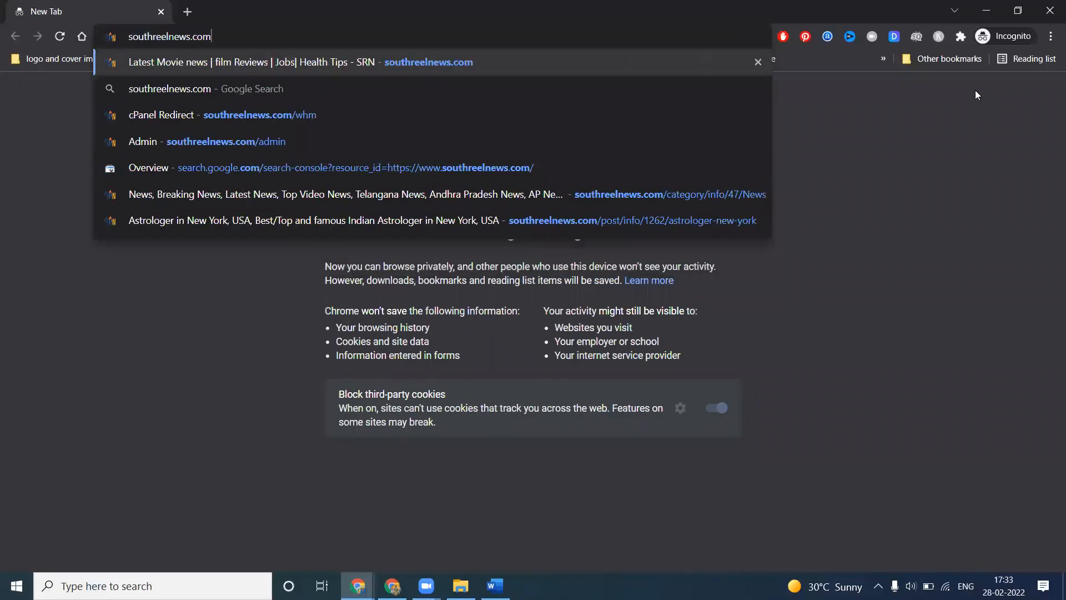
key("Return")
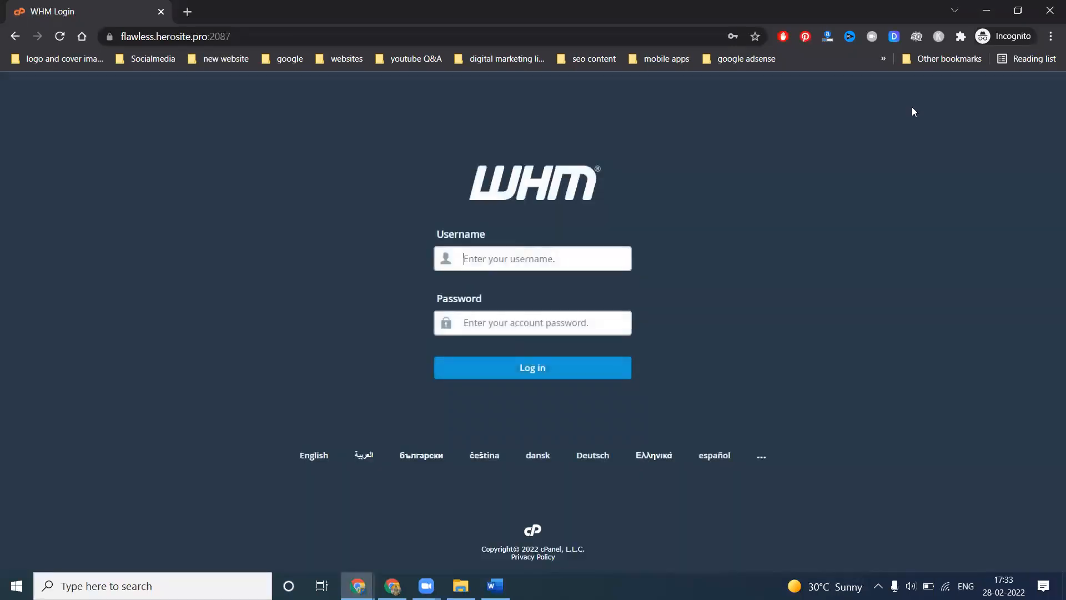
left_click(1046, 8)
Return to the WHM session and review the resource-based account limits on the Create a New Account page
left_click(575, 6)
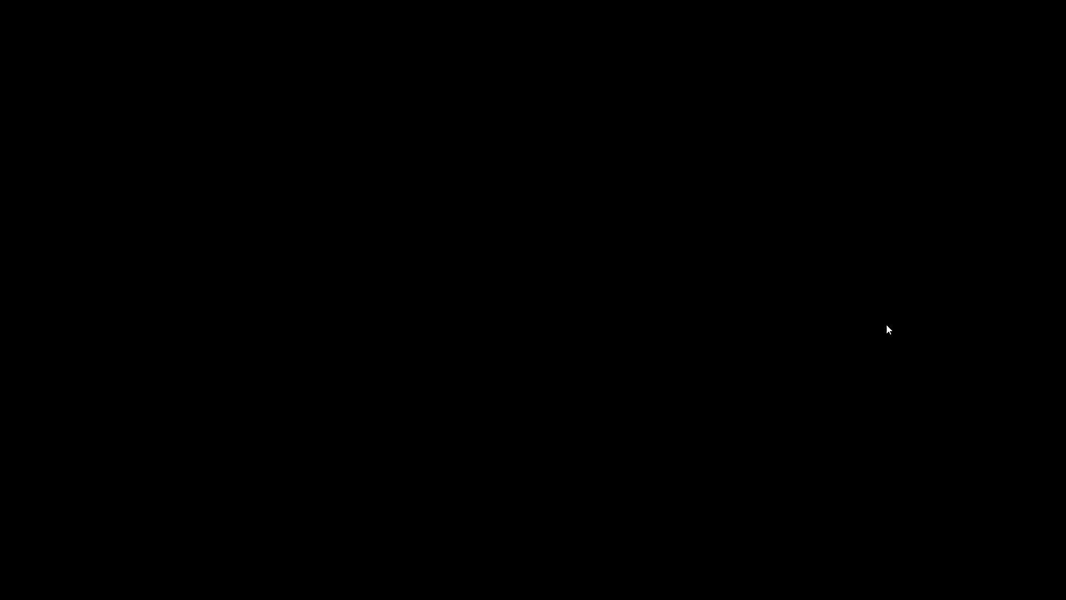
scroll(744, 295, "up", 1)
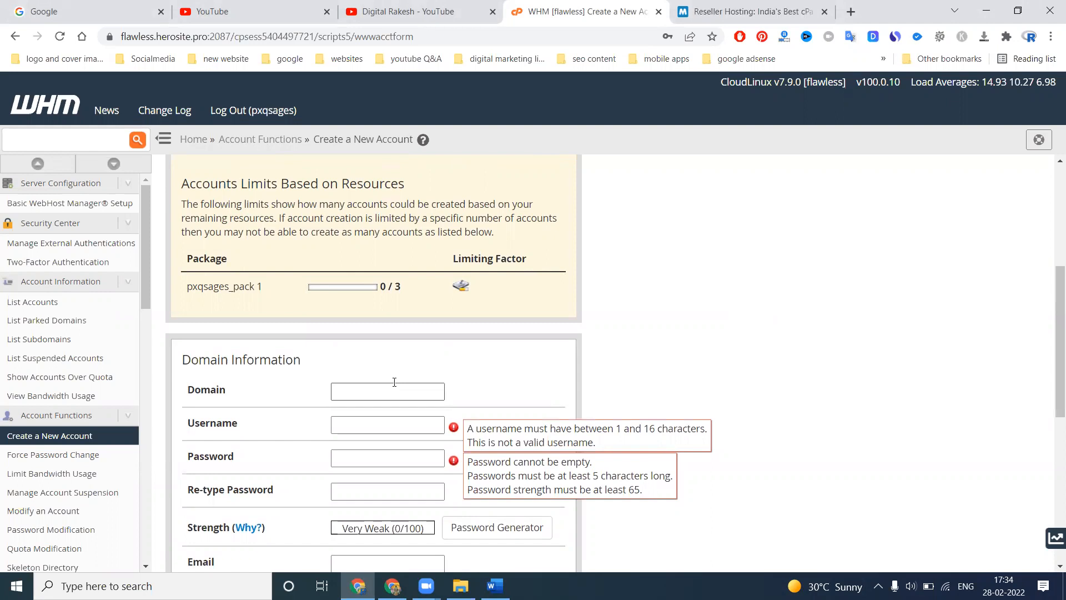
scroll(394, 382, "up", 1)
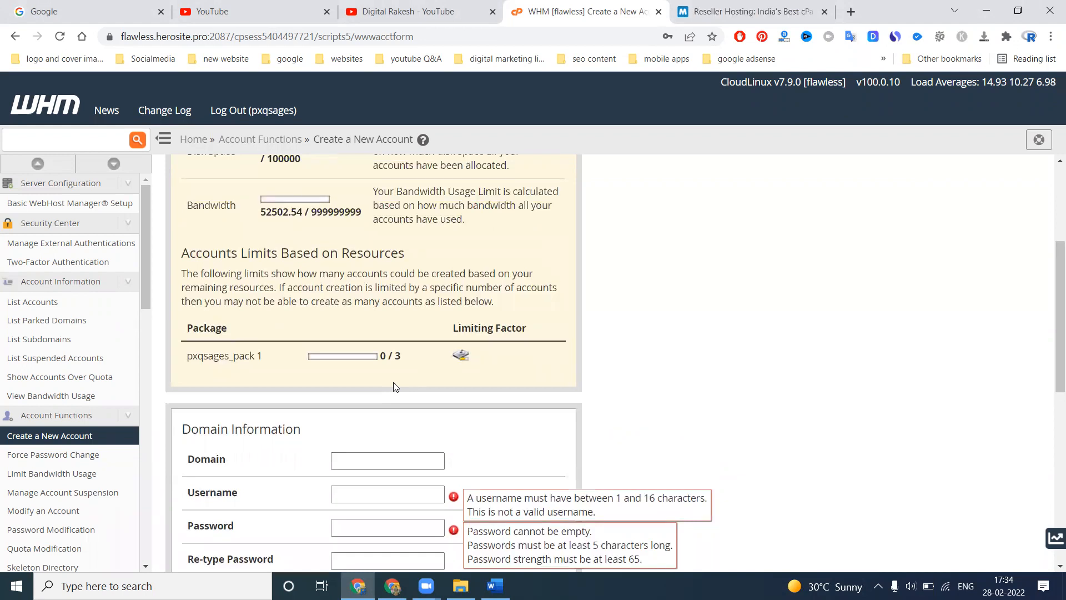
scroll(395, 386, "up", 1)
scroll(395, 387, "down", 2)
scroll(394, 386, "down", 3)
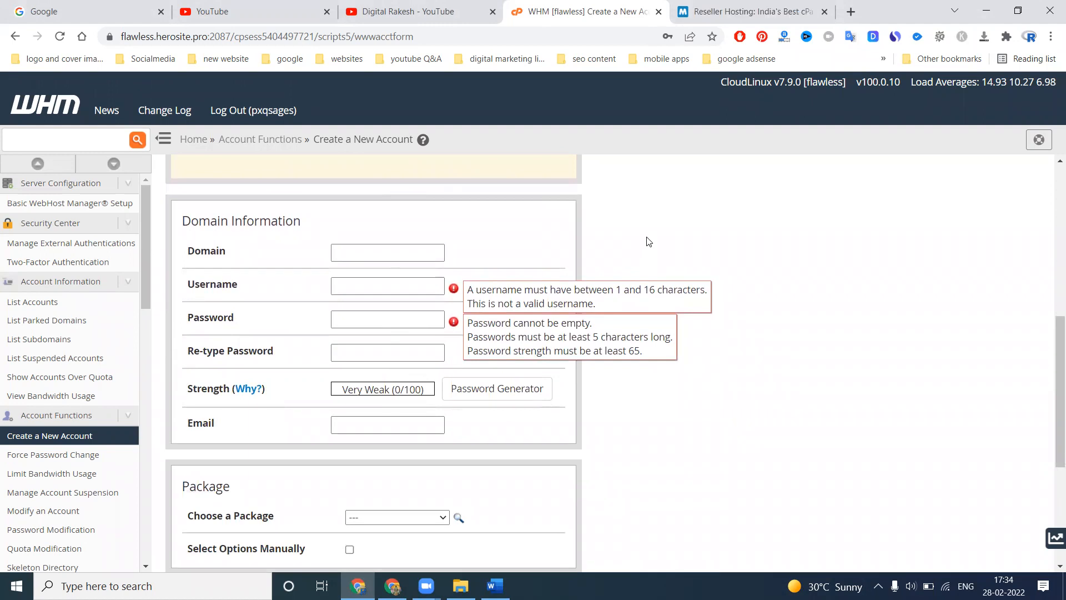
Enter abcxyz.com as the new account's domain and let the username fill in from it
left_click(382, 246)
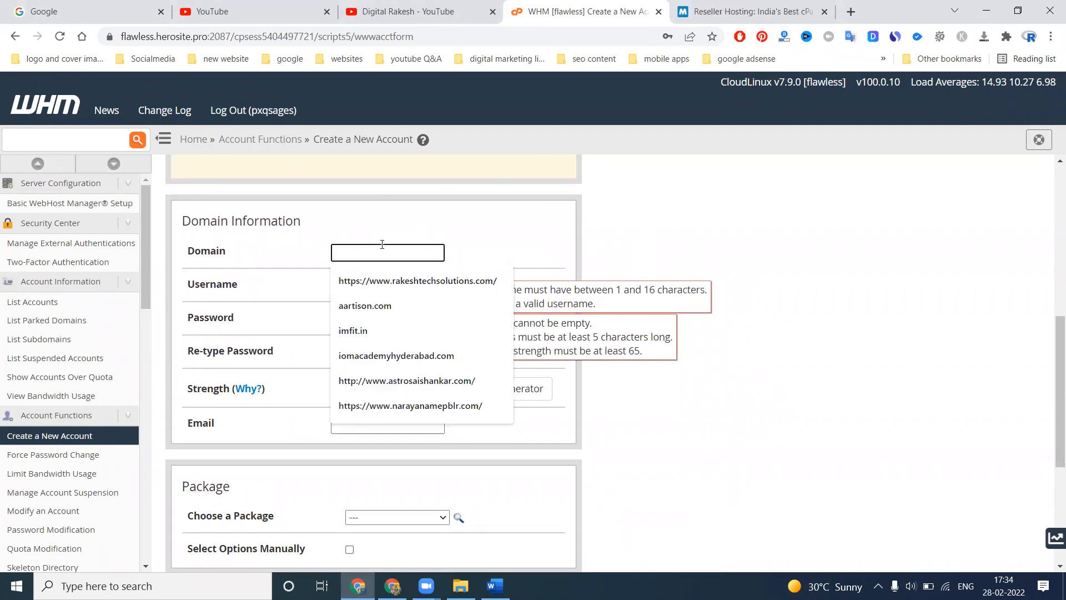
type("abcxyz.com")
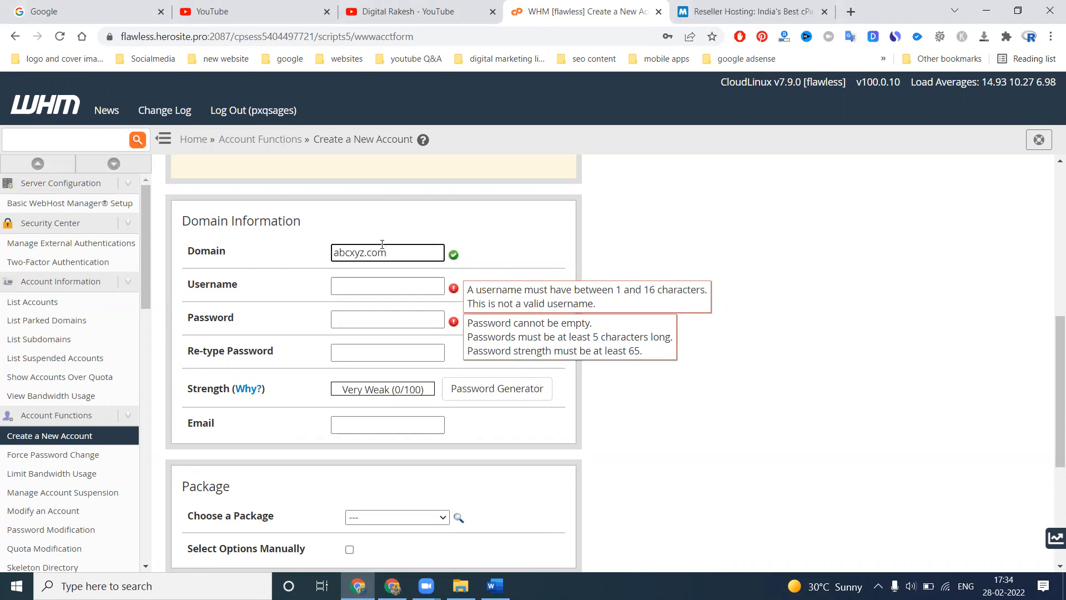
key("Tab")
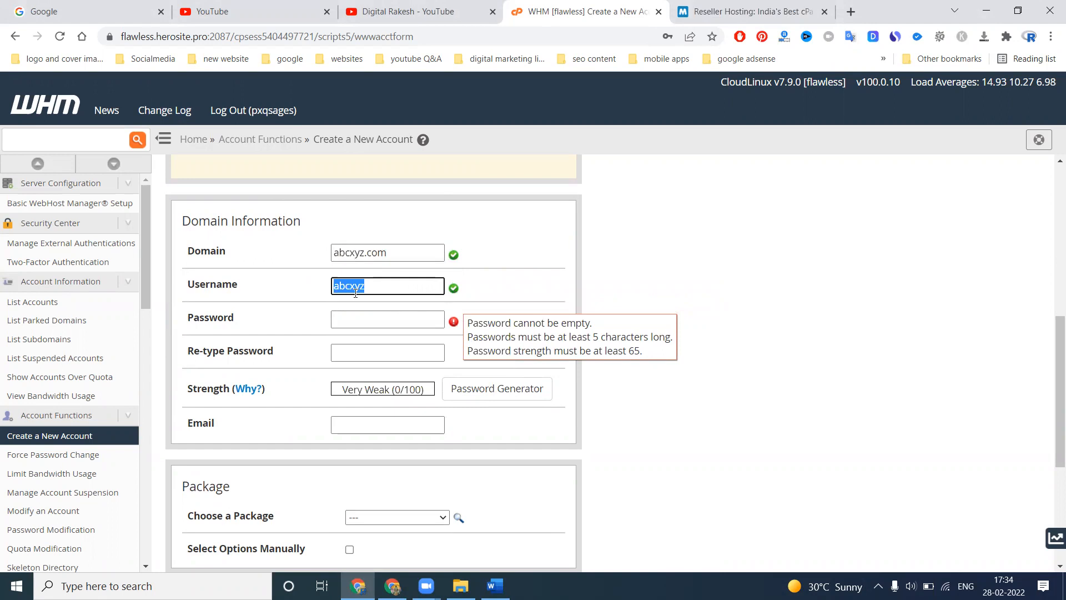
left_click(355, 318)
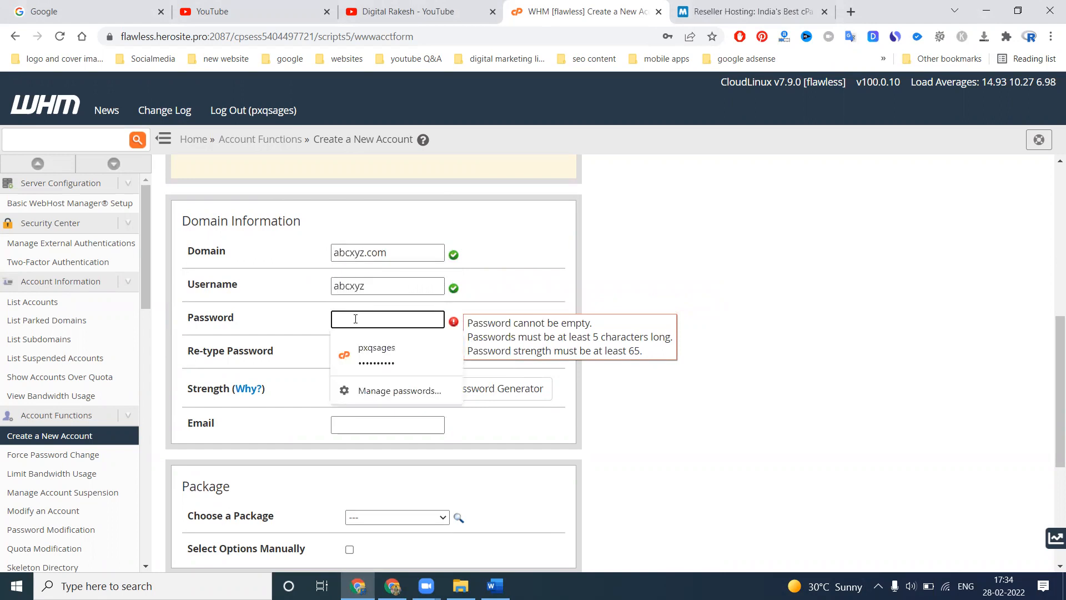
left_click(563, 276)
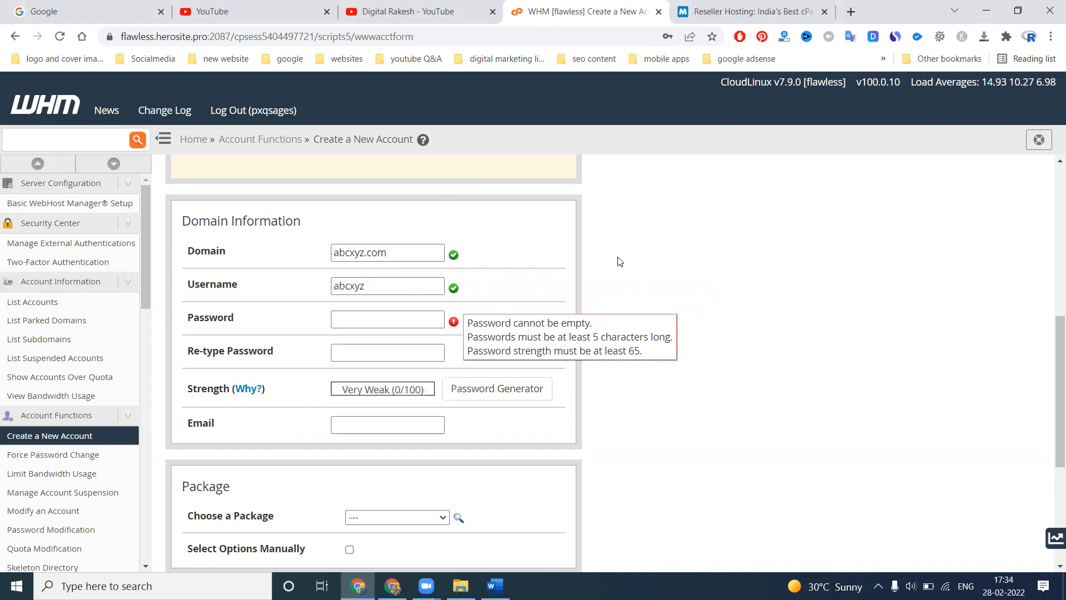
double_click(410, 310)
left_click(667, 574)
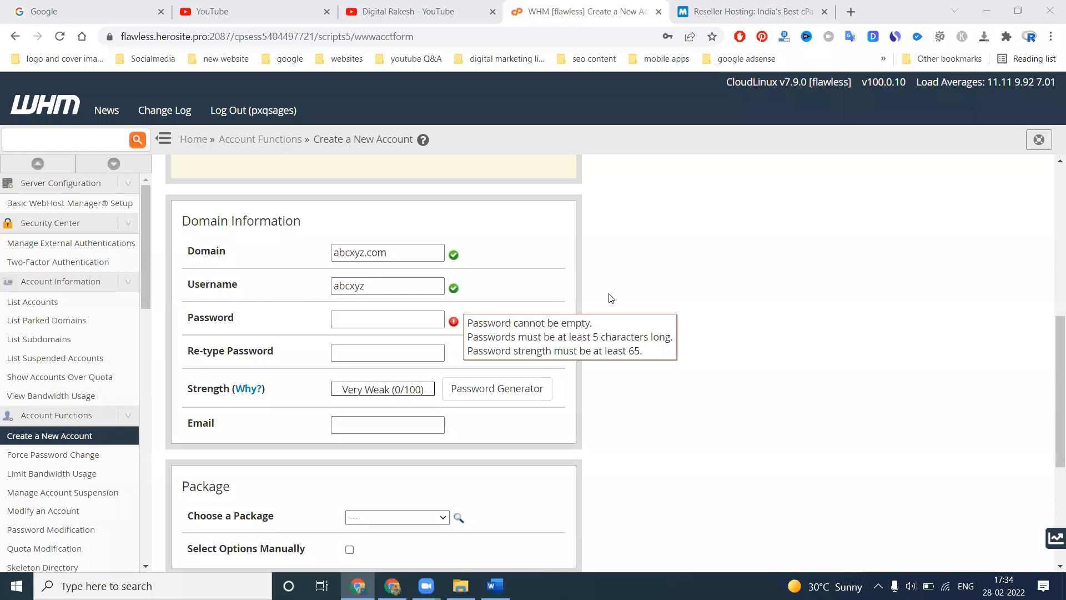
Try an initial password for the new account in the Password field
left_click(387, 280)
key("Tab")
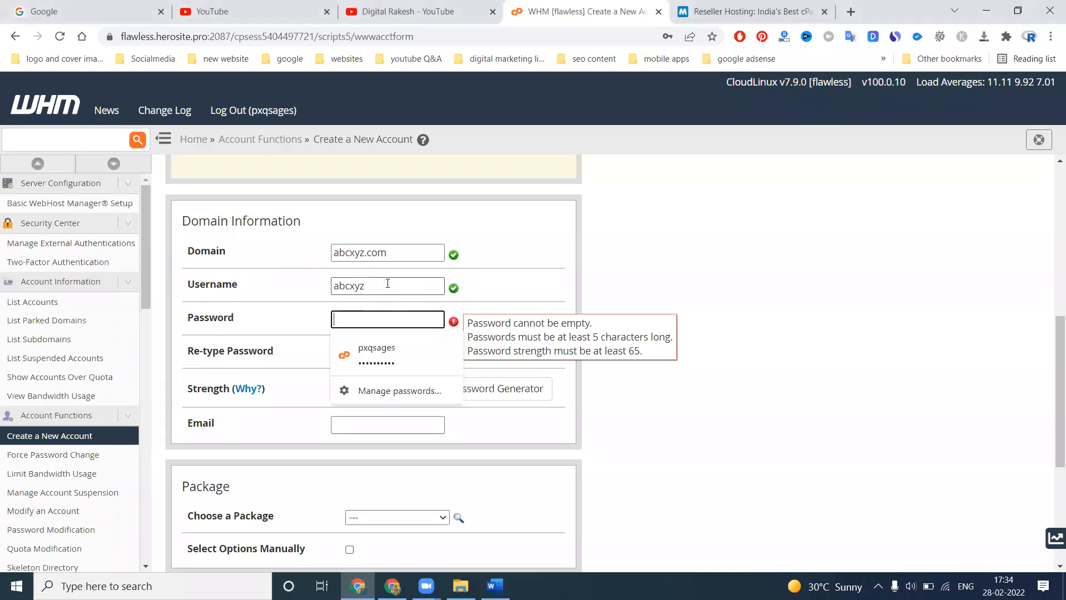
type("ab")
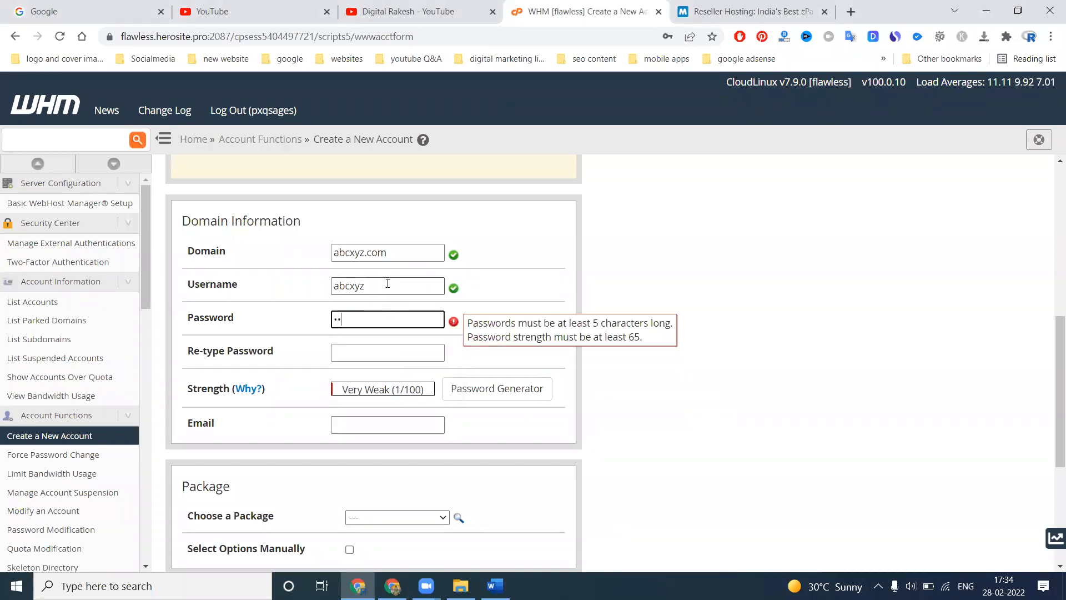
key("BackSpace")
key("BackSpace")
type("123456•••••")
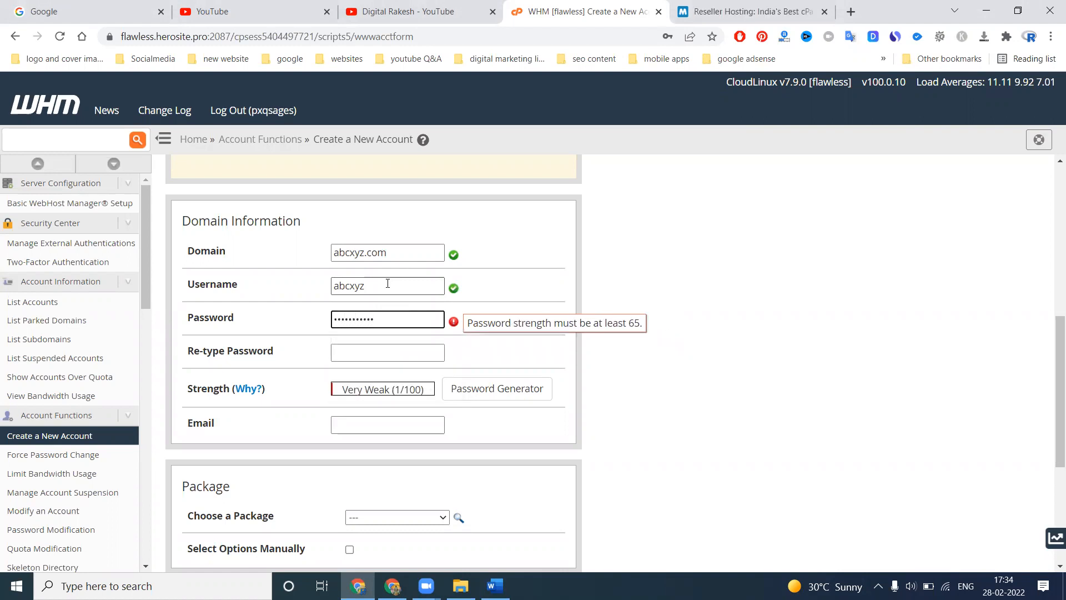
Retype the account password in the confirmation field and add characters to the original entry to try to match it
key("Tab")
type("123456789101")
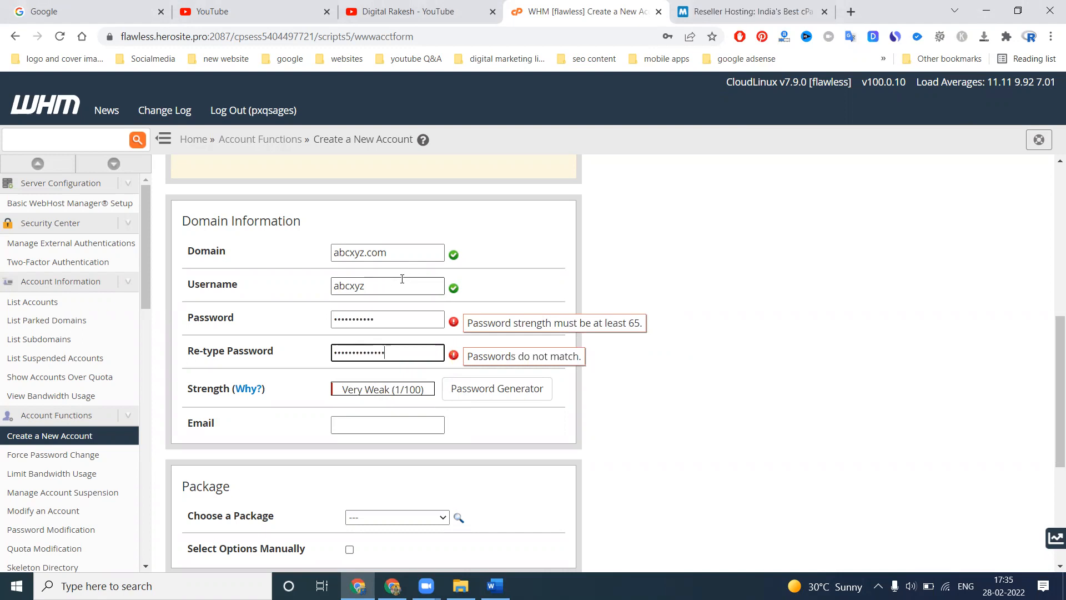
left_click(403, 321)
type("••")
left_click(778, 290)
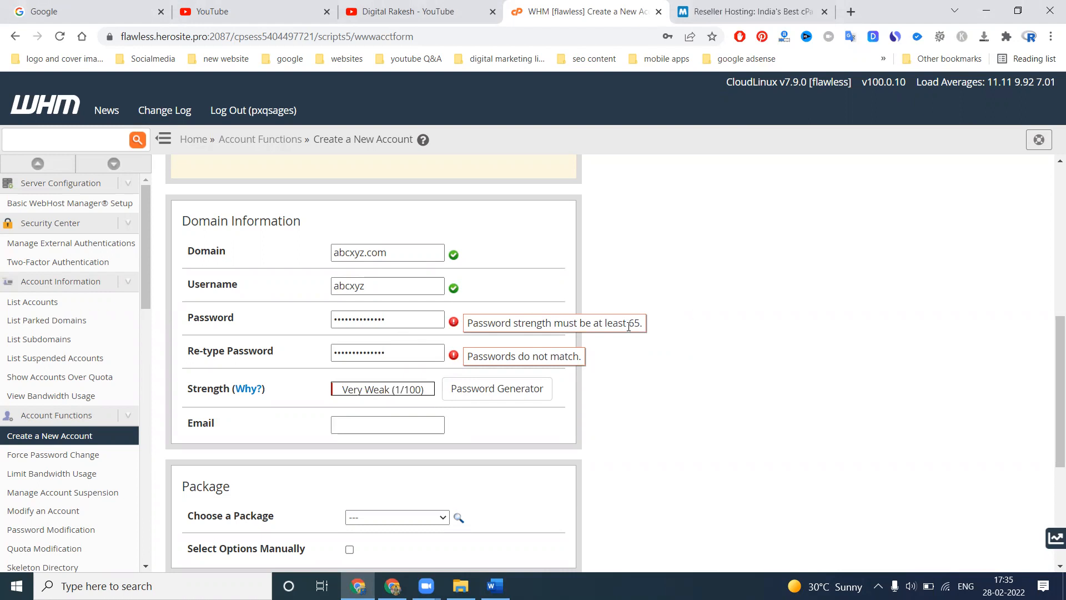
Try a longer password for the new account, replacing both the Password and Re-type Password entries
double_click(419, 319)
type("•")
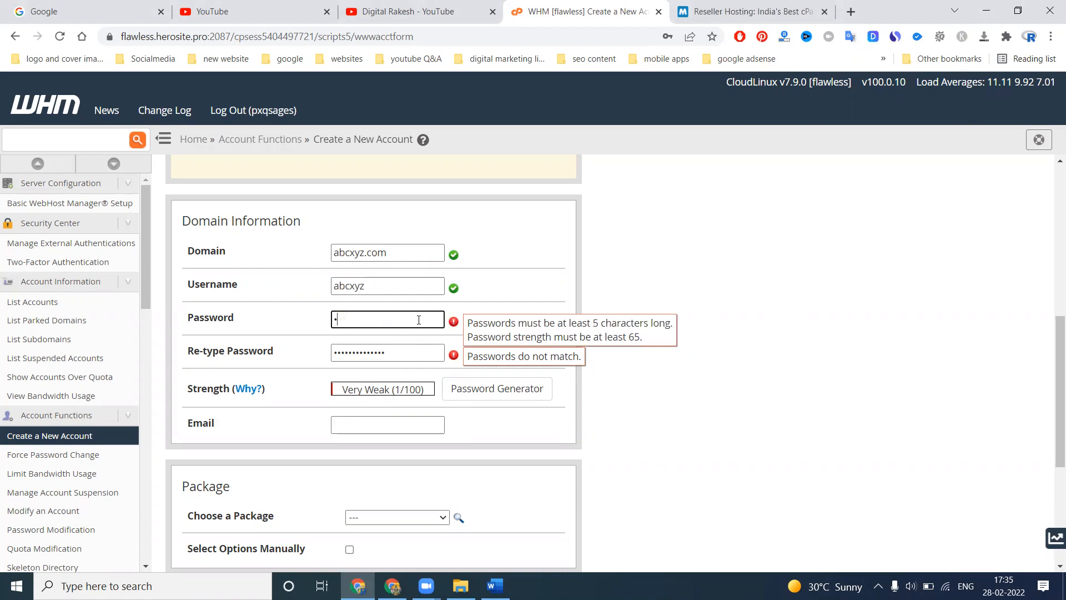
type("••••••••••••••")
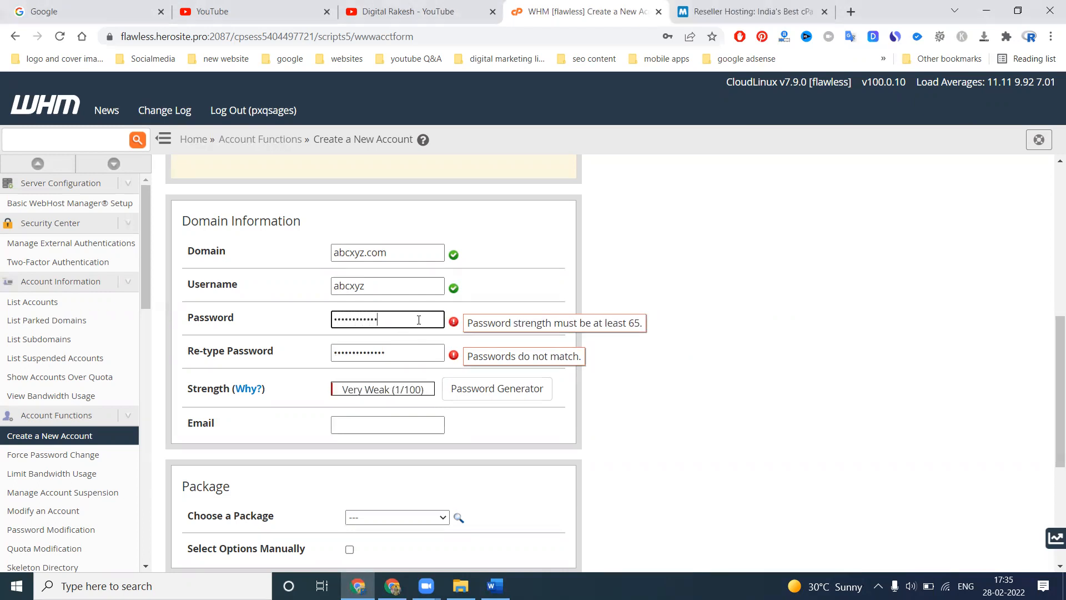
key("Tab")
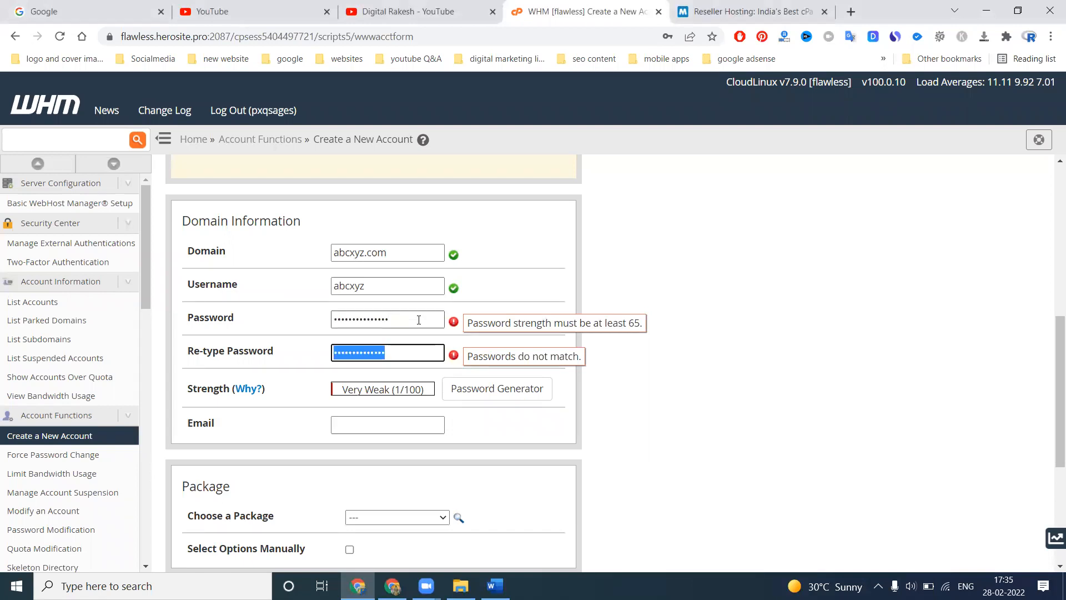
type("••••••••••")
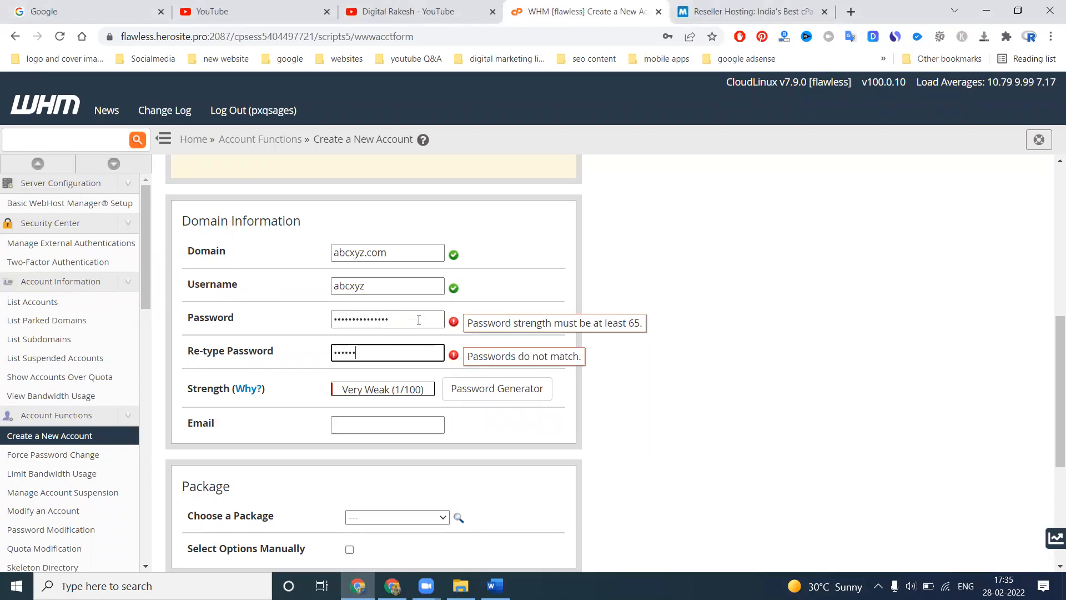
type("•••")
left_click(712, 303)
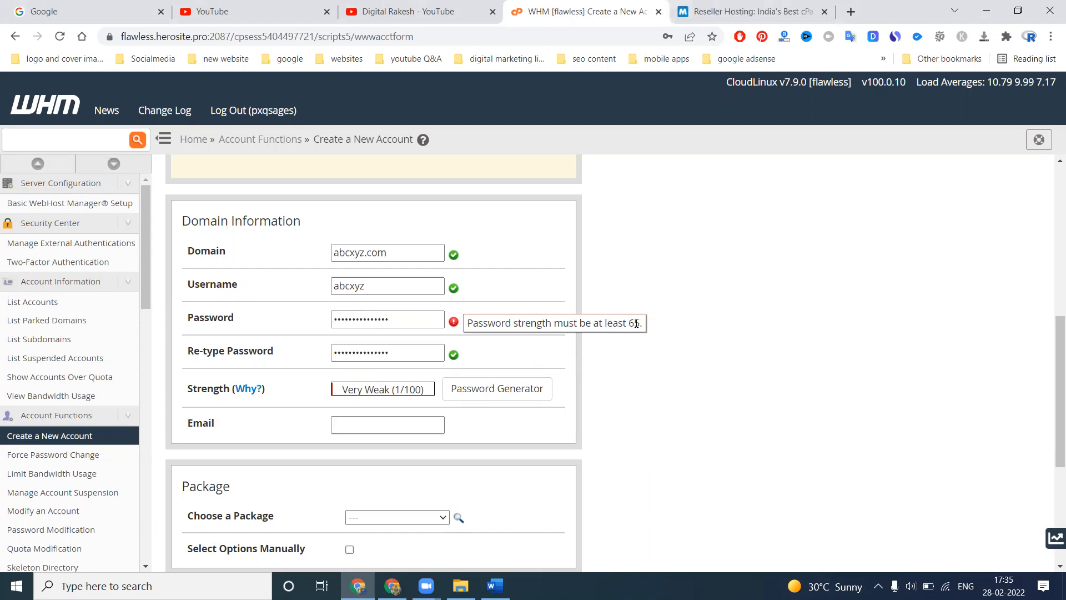
Try a different account password in both the Password and Re-type Password fields
double_click(374, 320)
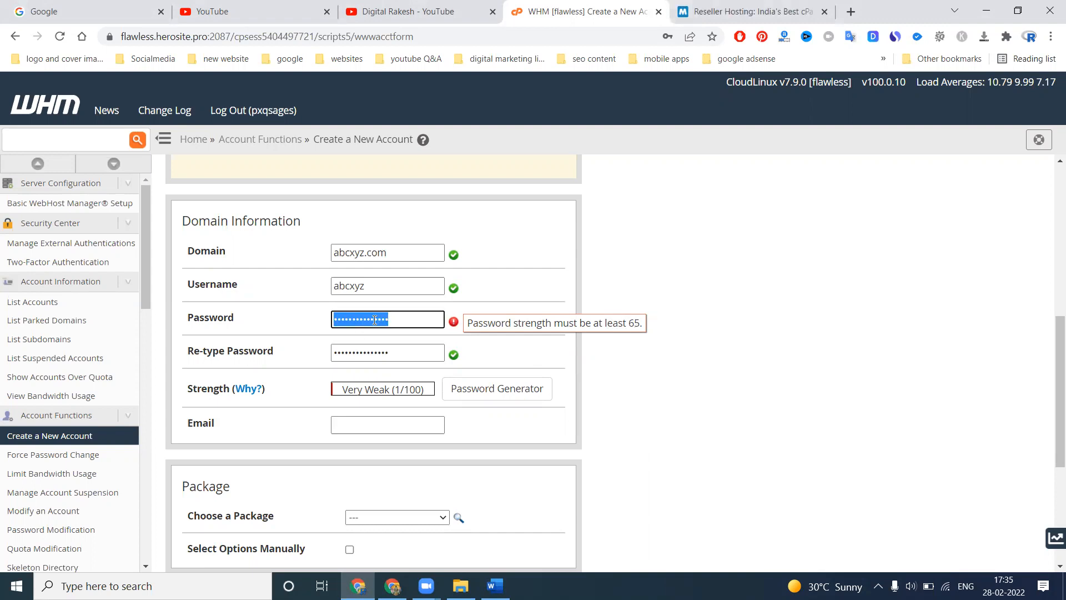
type("aaaaaaaaa")
key("Tab")
type("aaaaaaaaa")
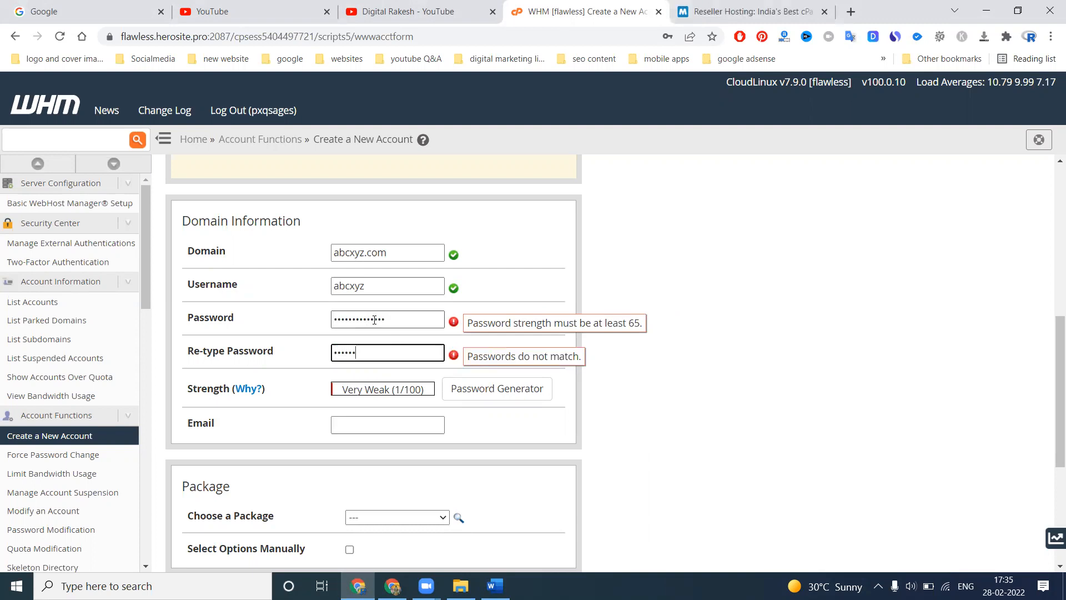
type("aaaa")
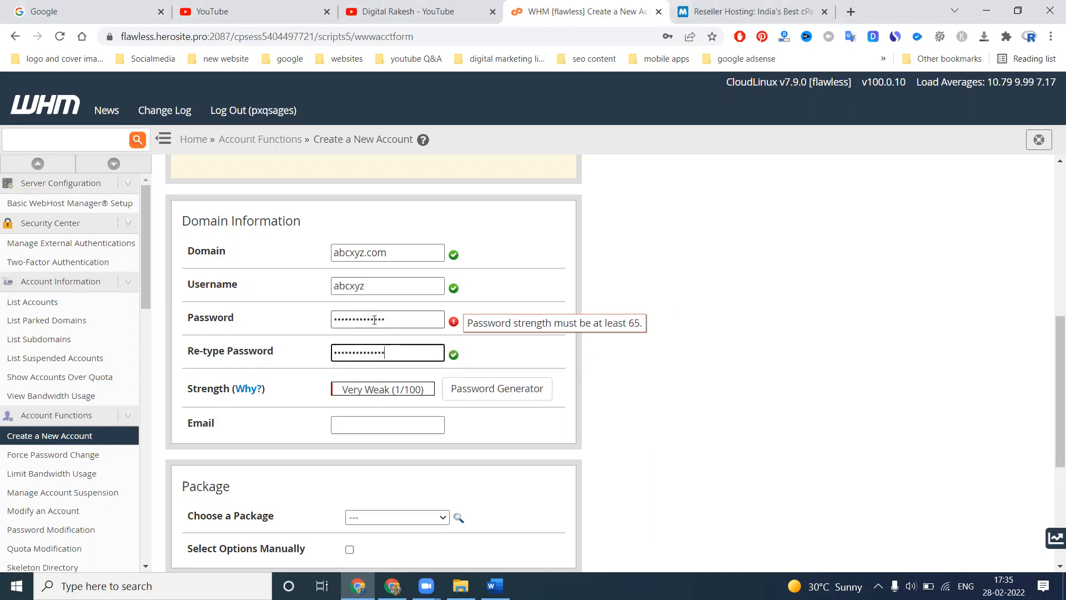
left_click(809, 332)
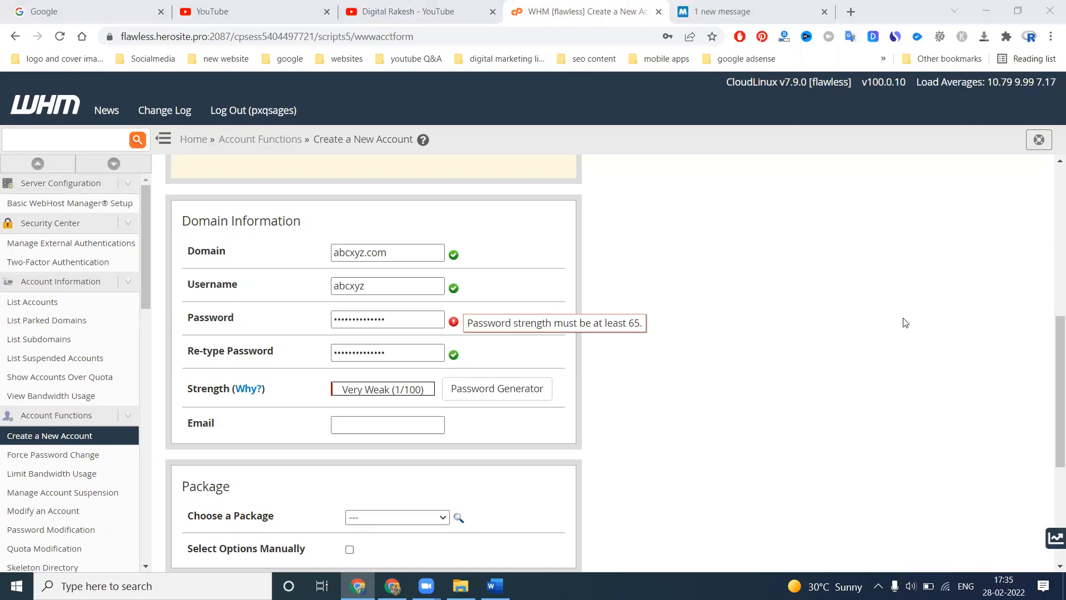
Clear both password entries and enter a new account password in the Re-type Password field
double_click(377, 318)
key("BackSpace")
key("Tab")
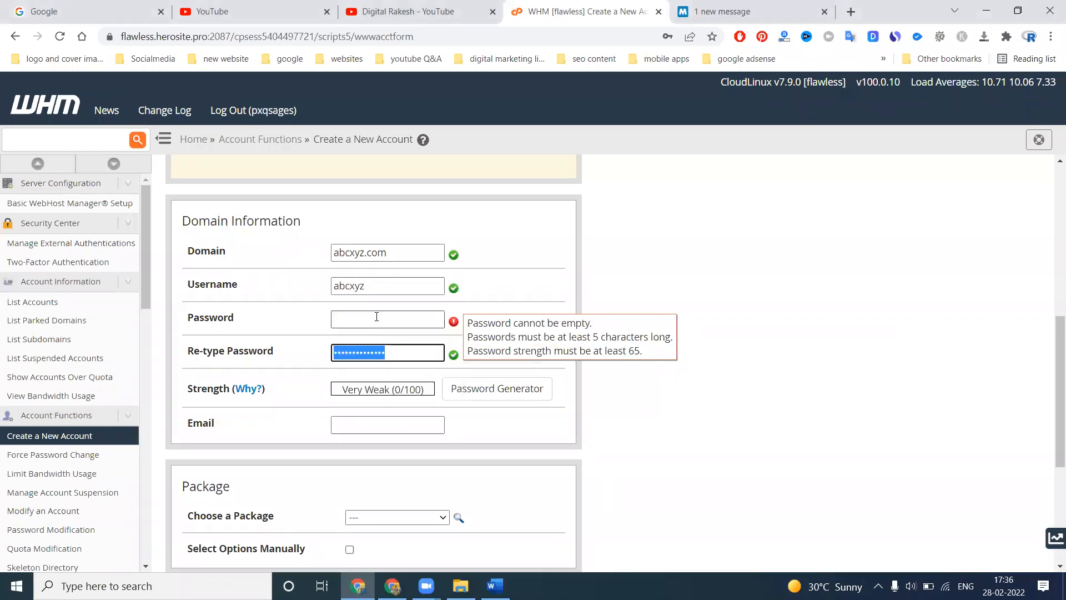
key("BackSpace")
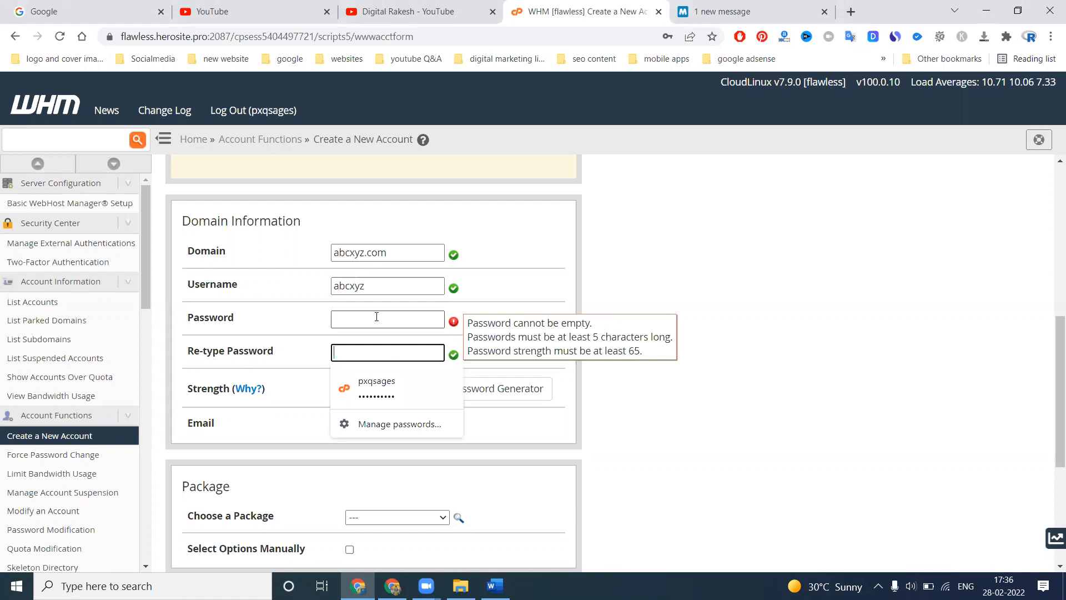
type("a•")
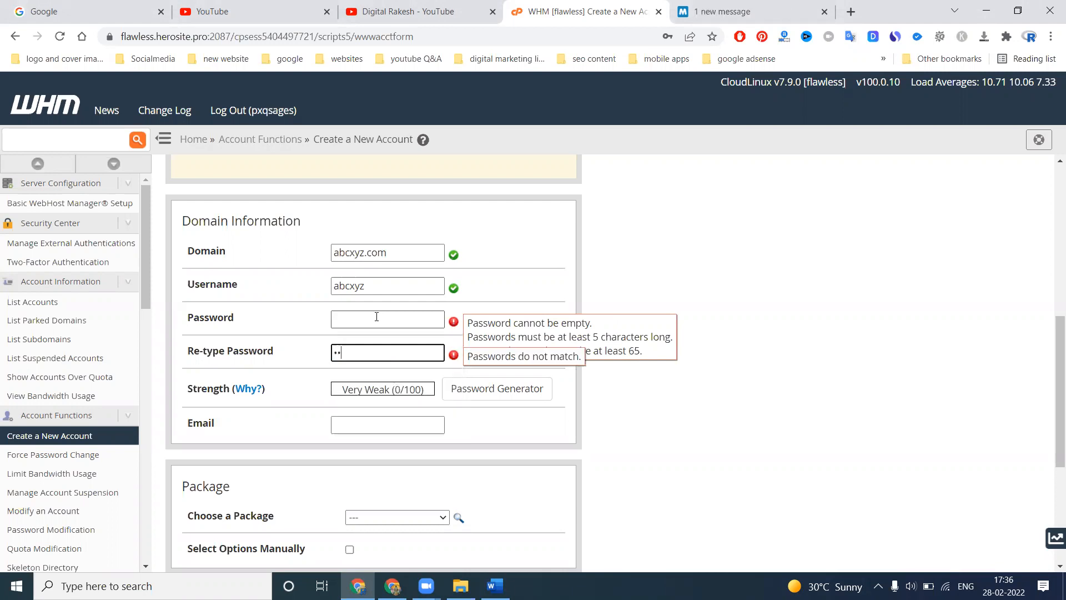
type("••••••••")
Enter a stronger account password in the Password field
left_click(381, 317)
type("1234")
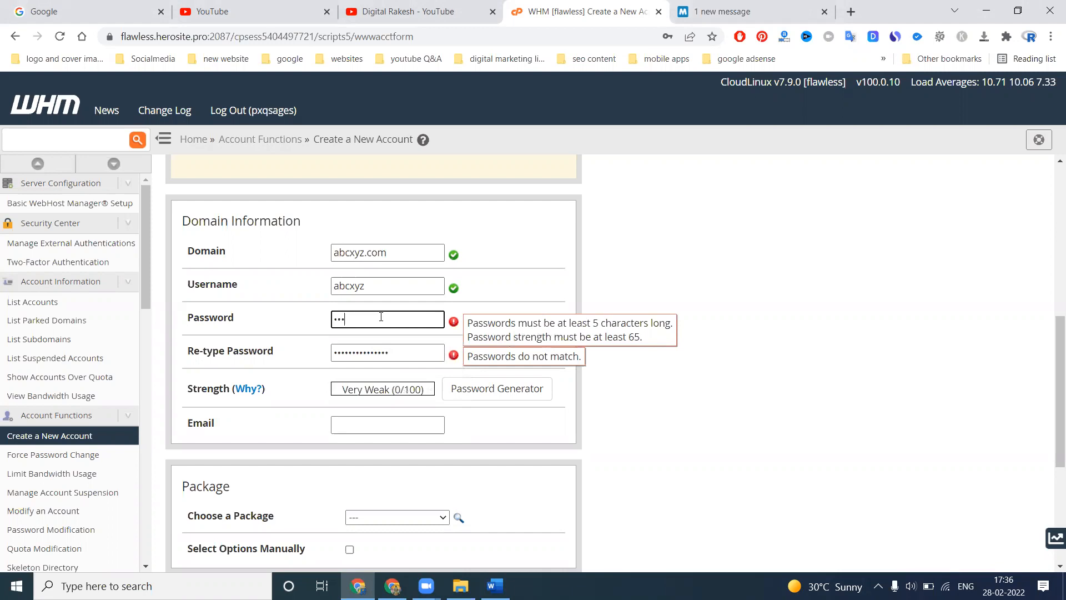
type("567890")
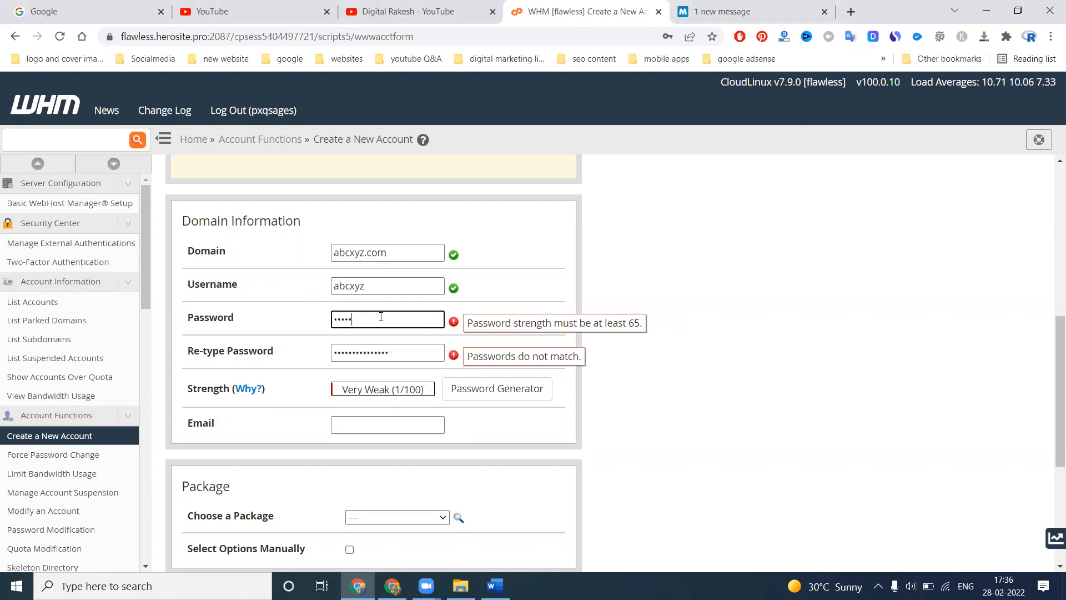
type("12•••")
left_click(666, 326)
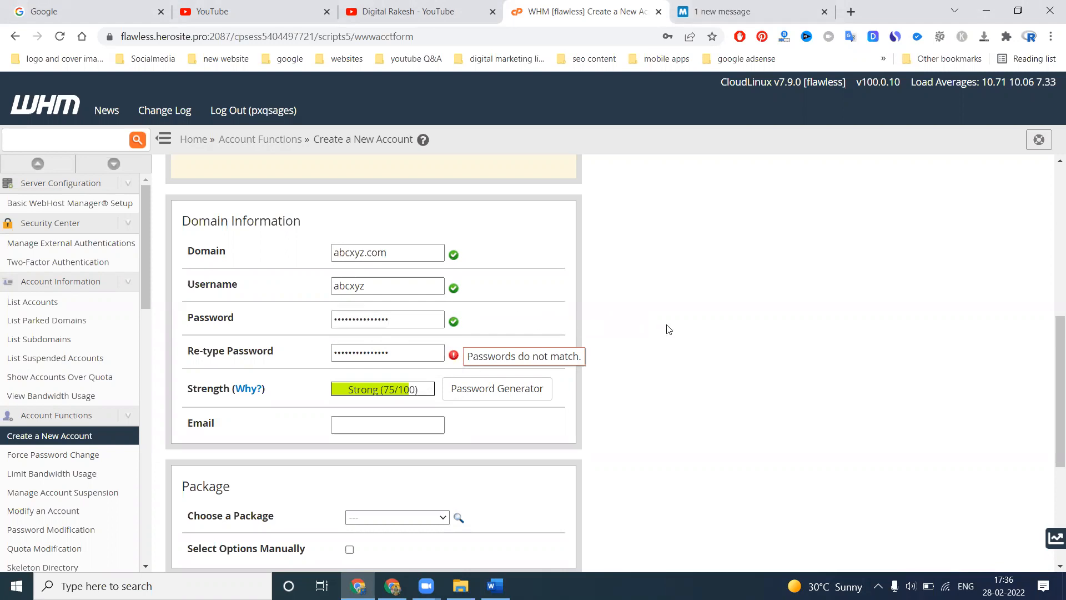
Replace the Re-type Password entry with the same account password as in the Password field
left_click(404, 349)
key("ctrl+a")
type("•••••••••••")
left_click(494, 341)
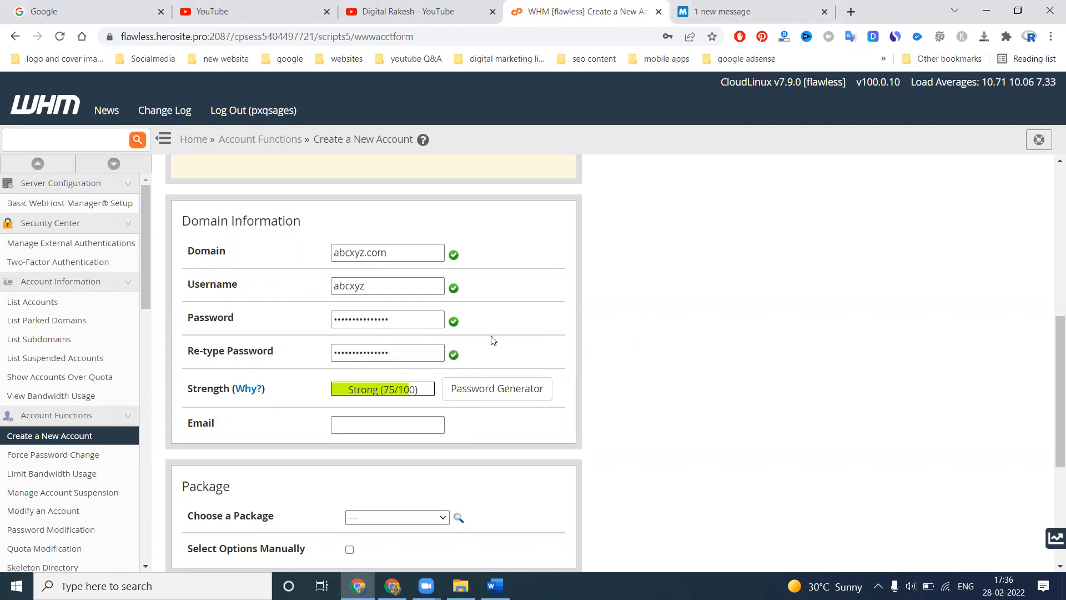
Fill in the new account's contact e-mail with the suggested saved address
scroll(650, 303, "down", 1)
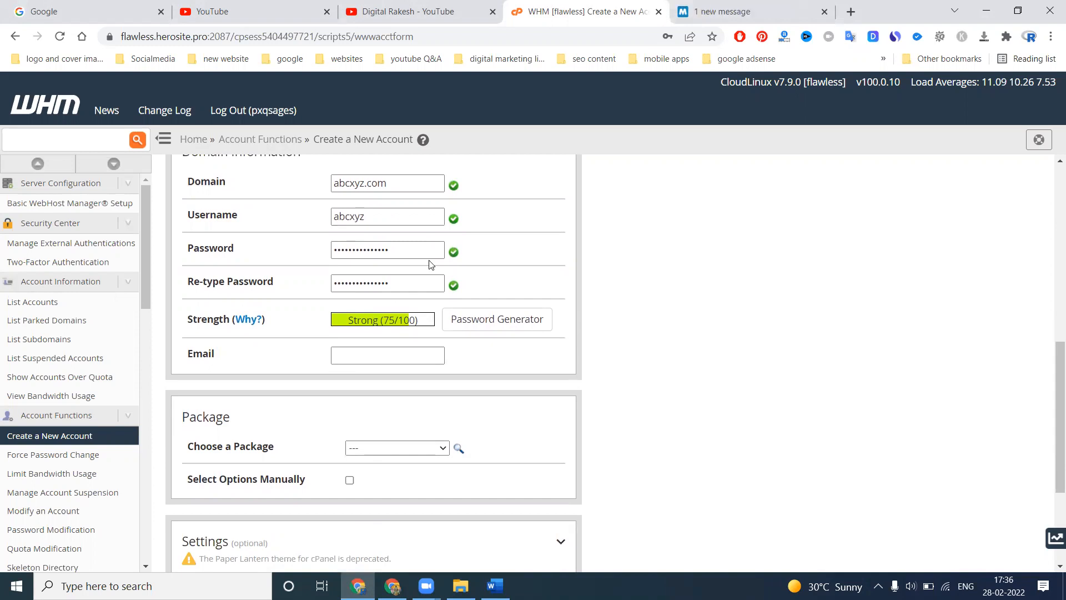
scroll(777, 264, "down", 2)
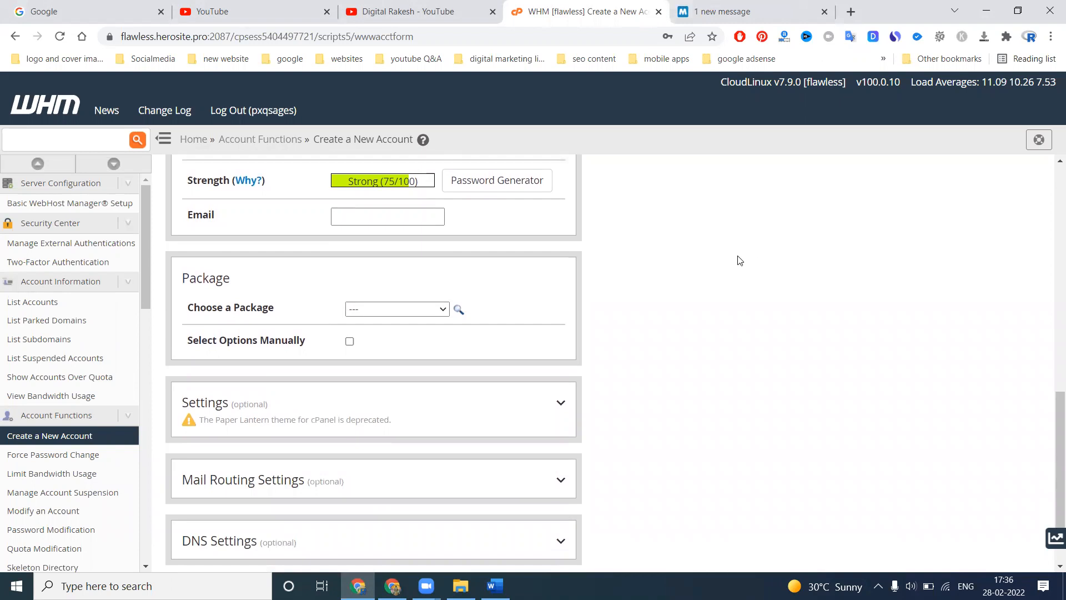
left_click(389, 219)
left_click(390, 220)
left_click(388, 240)
scroll(405, 272, "down", 1)
scroll(406, 272, "down", 1)
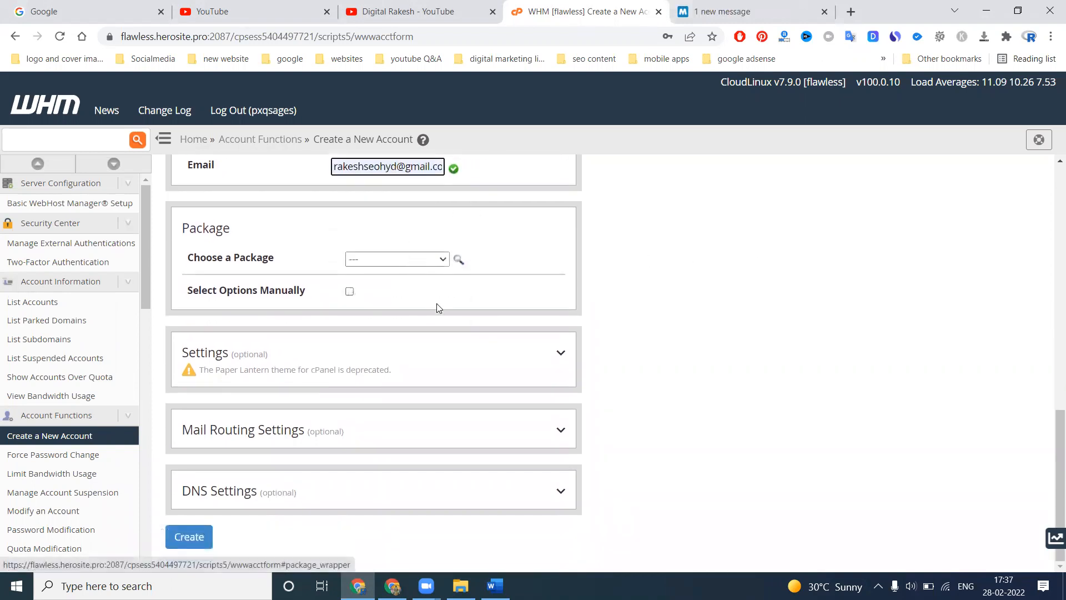
Check the package choices and expand the optional Settings, Mail Routing Settings and DNS Settings sections to review their options
left_click(420, 260)
left_click(661, 243)
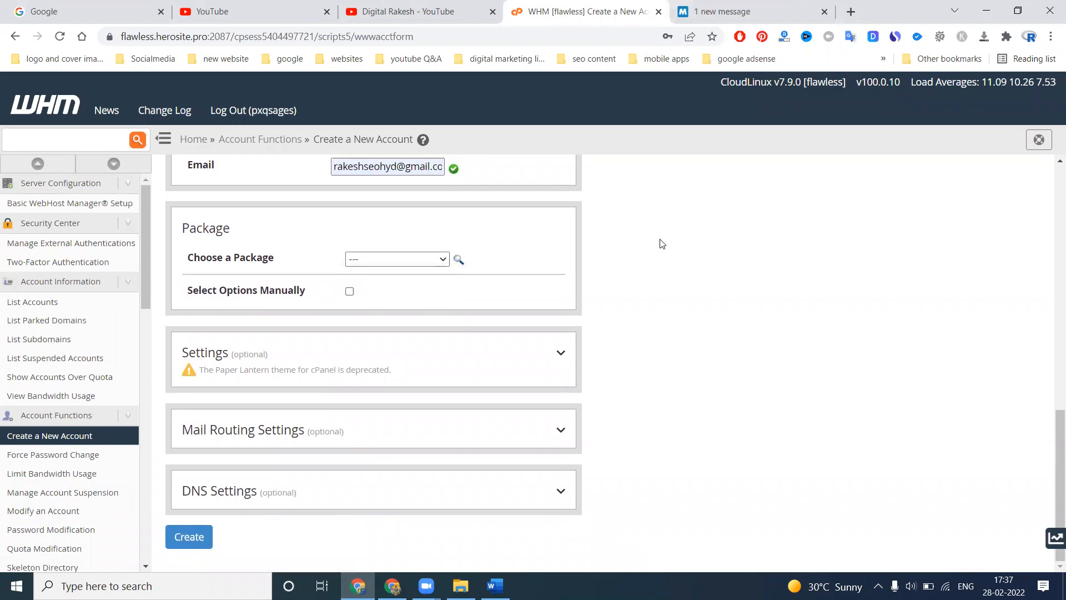
left_click(561, 352)
scroll(675, 289, "down", 1)
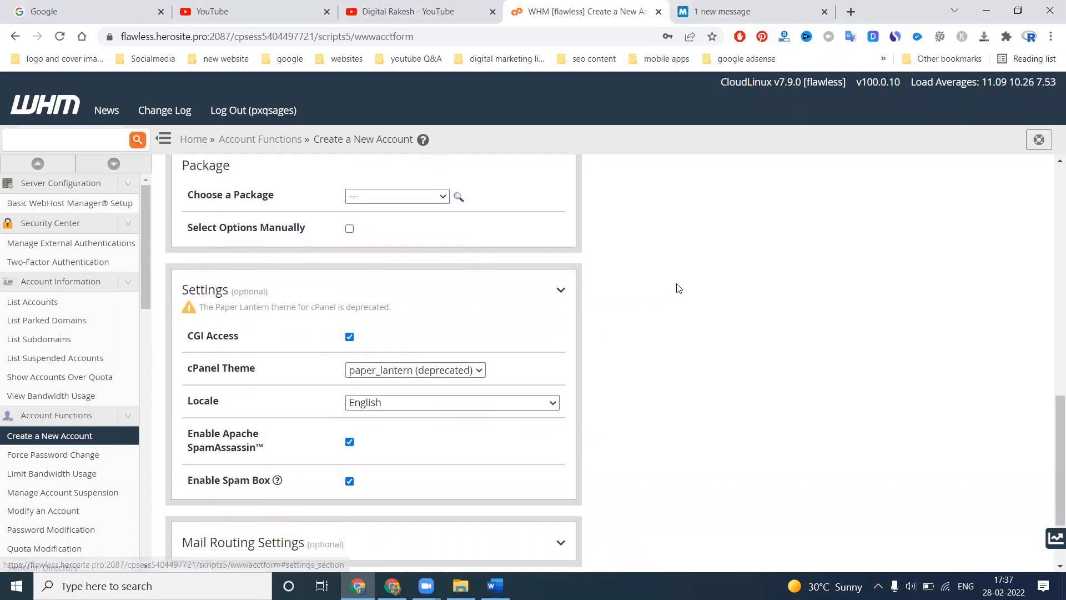
scroll(675, 289, "down", 3)
left_click(550, 428)
scroll(761, 311, "down", 2)
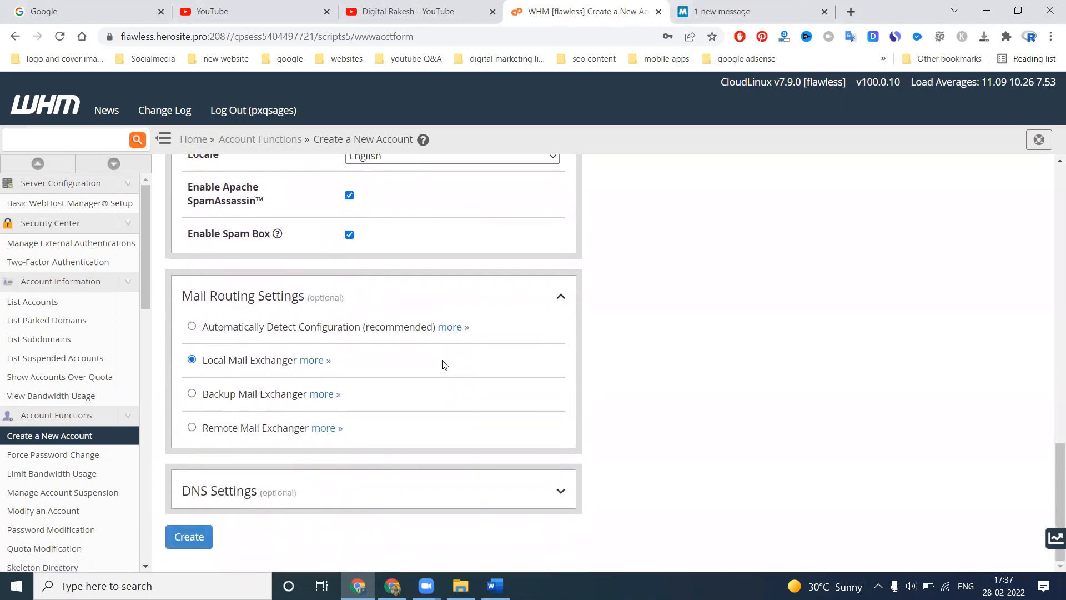
left_click(560, 491)
scroll(707, 362, "down", 1)
scroll(707, 363, "down", 2)
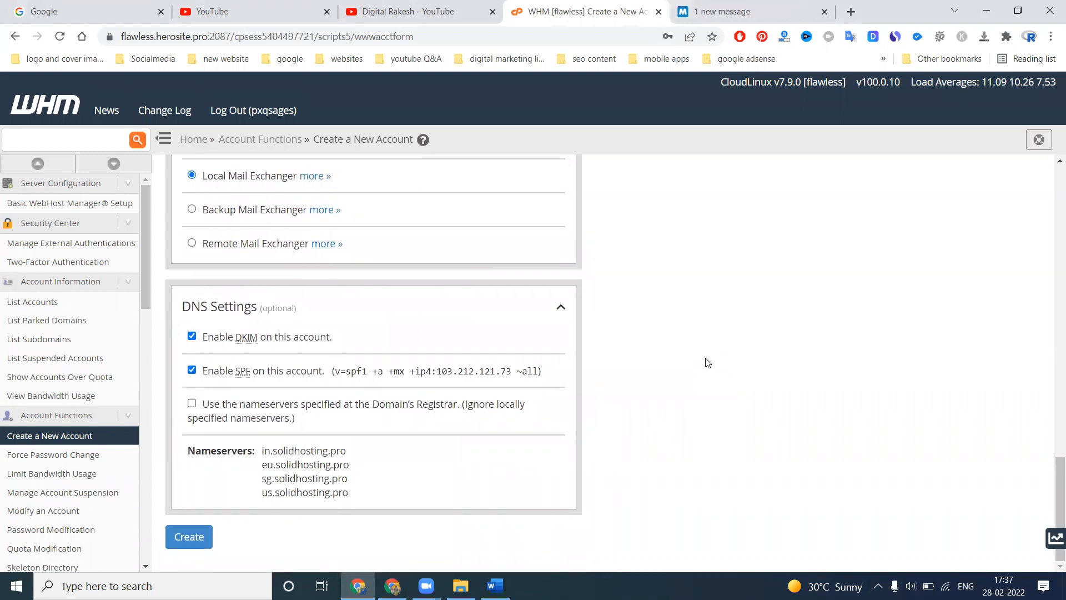
Create the abcxyz.com account and decline saving its password in the browser
scroll(707, 362, "up", 2)
scroll(708, 361, "down", 2)
left_click(193, 543)
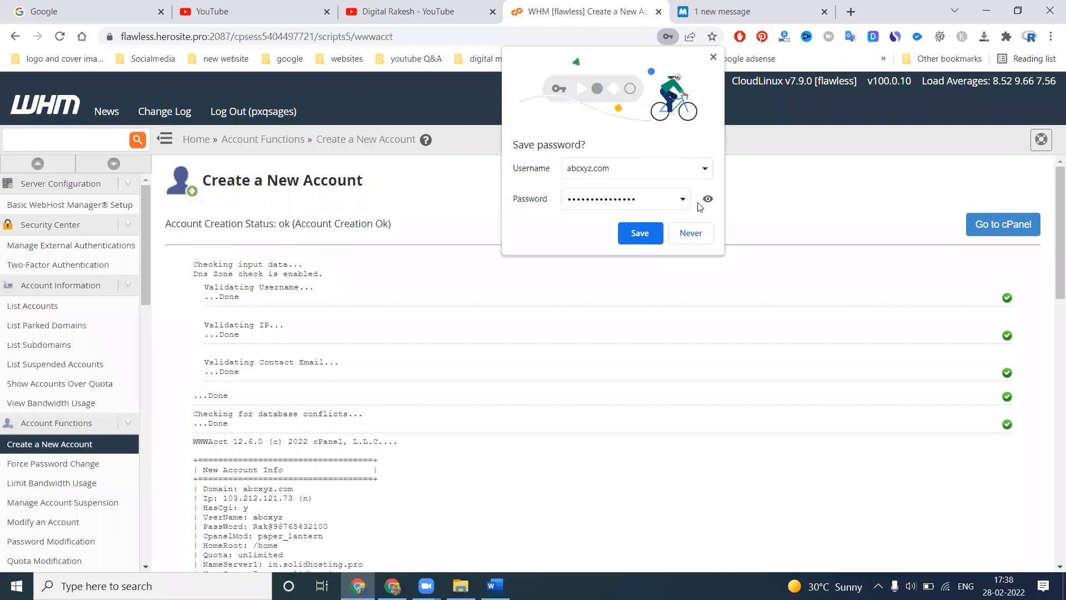
left_click(692, 233)
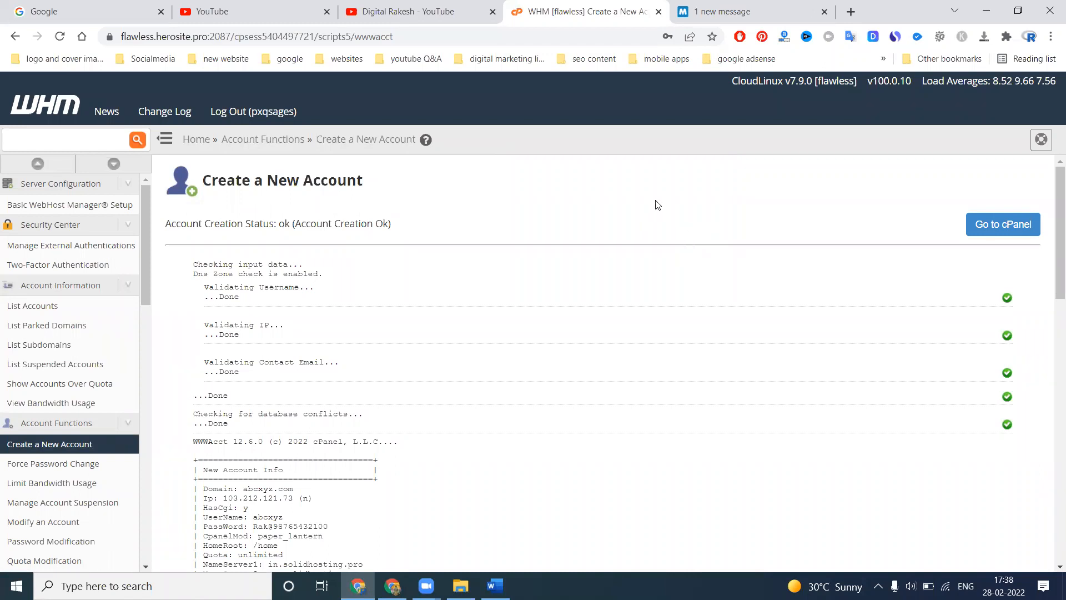
Open the new account's cPanel, dismiss the Interface Analytics prompt, and examine the hosting tools and usage statistics
left_click(1012, 228)
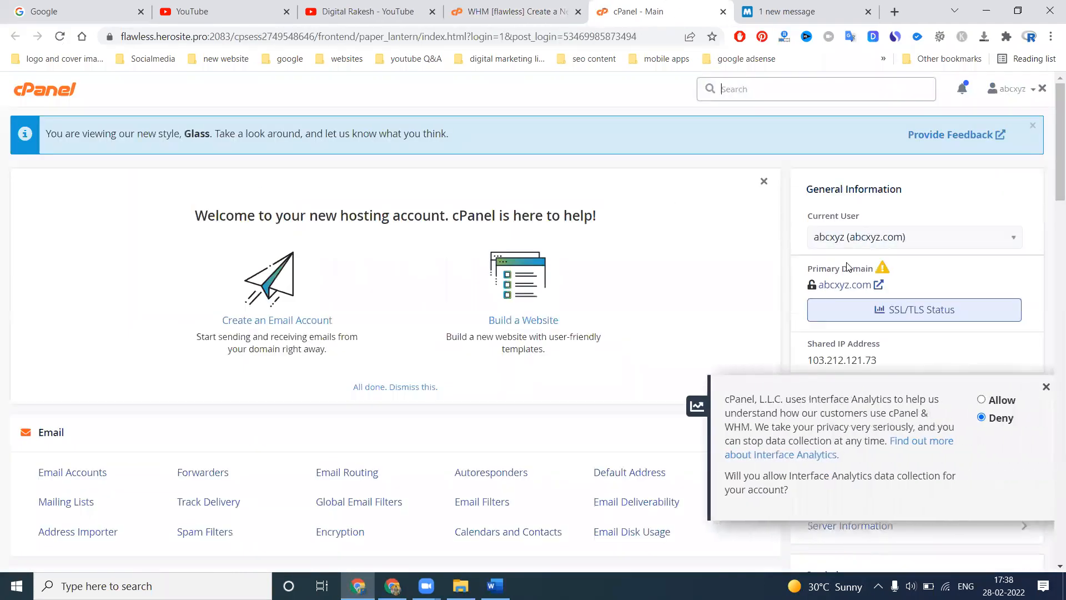
scroll(888, 272, "down", 3)
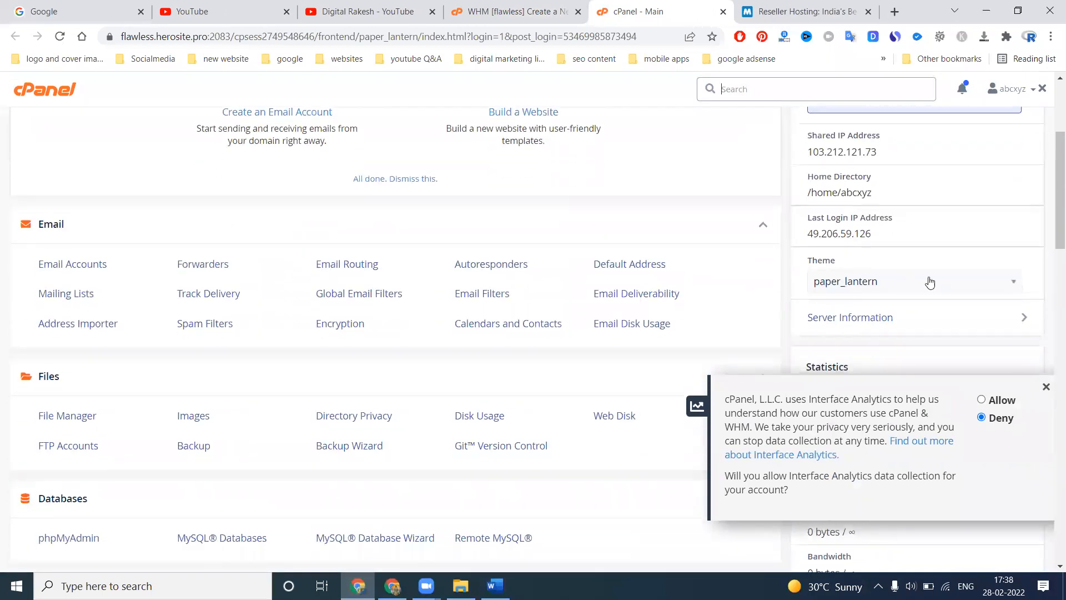
left_click(1050, 387)
scroll(863, 245, "down", 3)
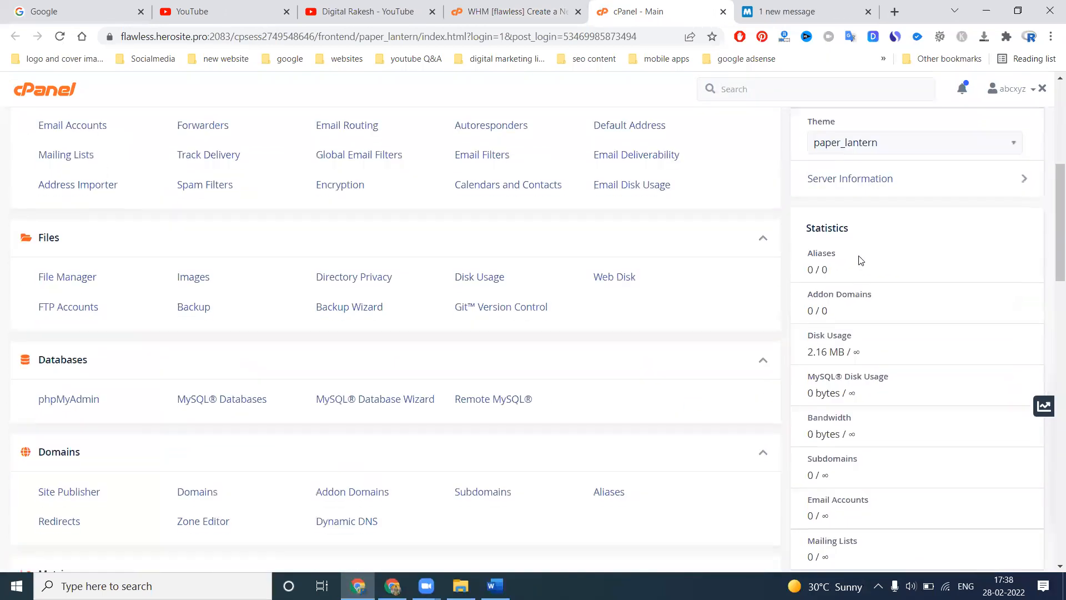
scroll(858, 258, "down", 3)
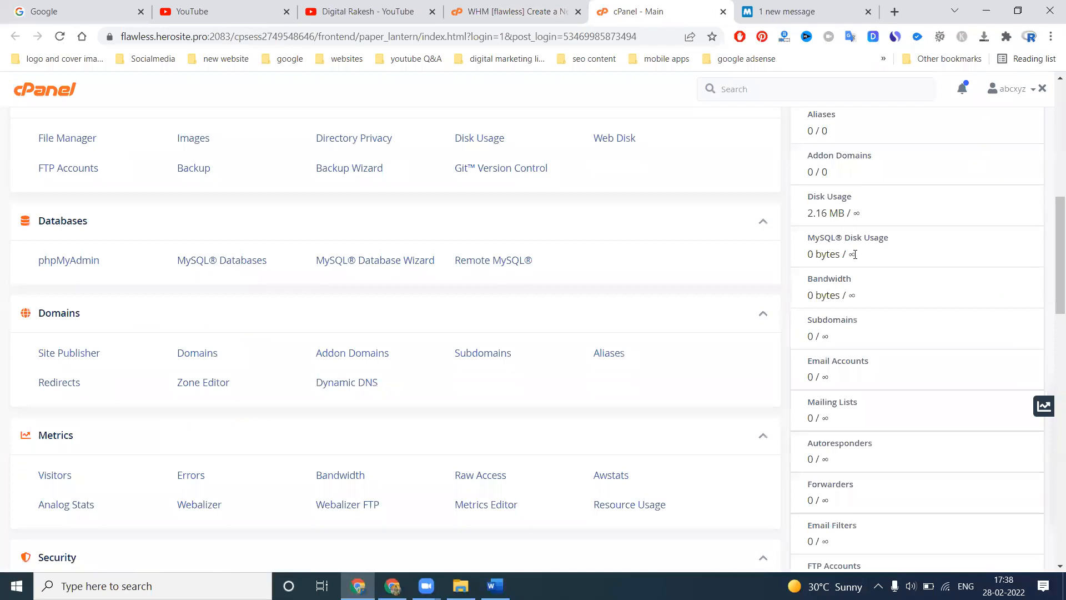
scroll(855, 257, "down", 9)
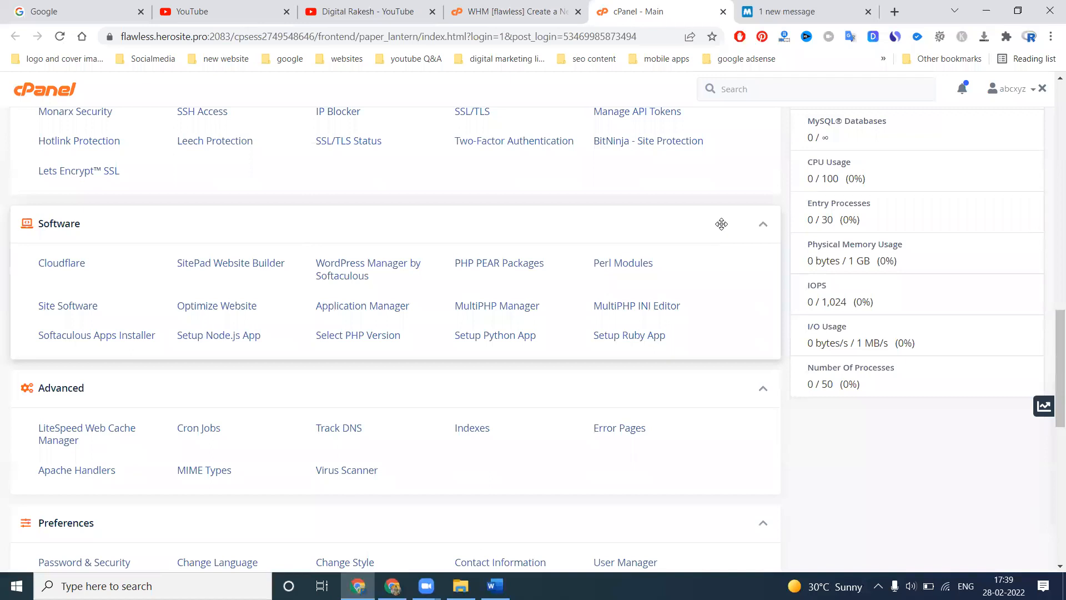
Return to the WHM account creation results and switch to the YouTube channel page
left_click(491, 6)
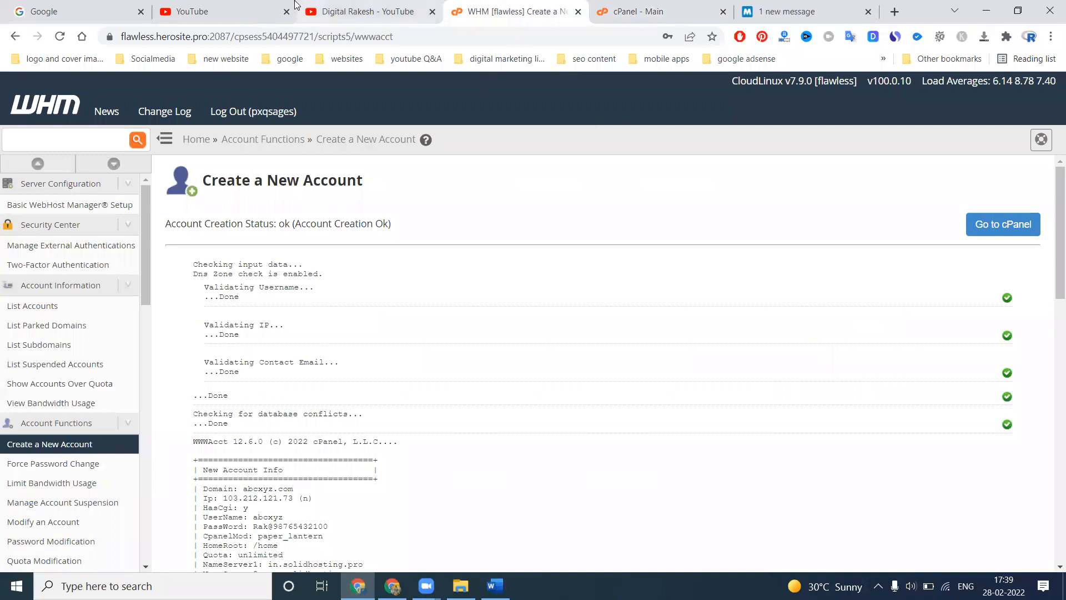
left_click(342, 4)
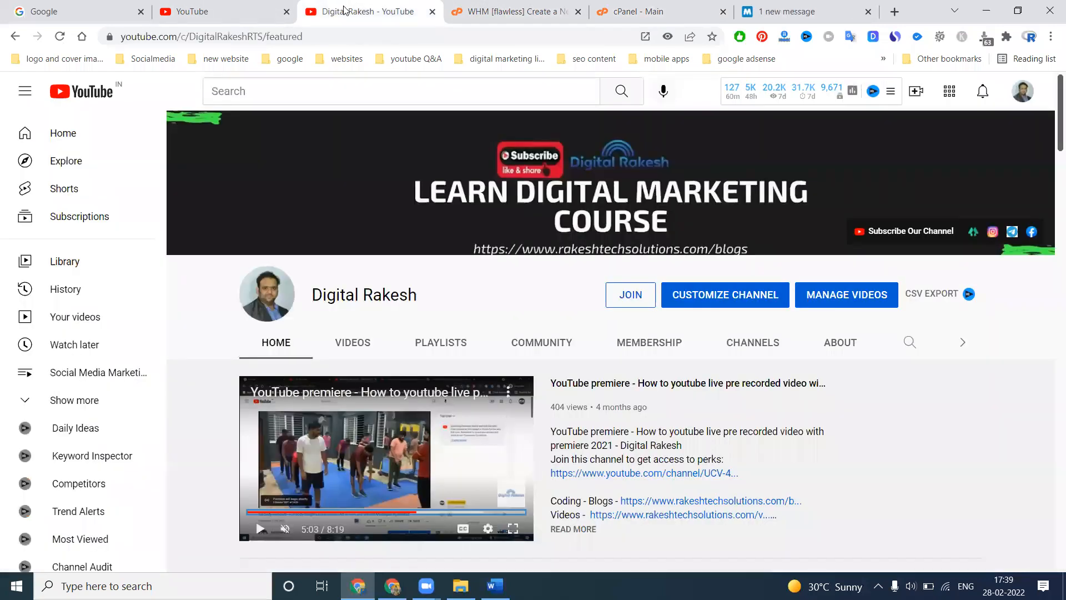